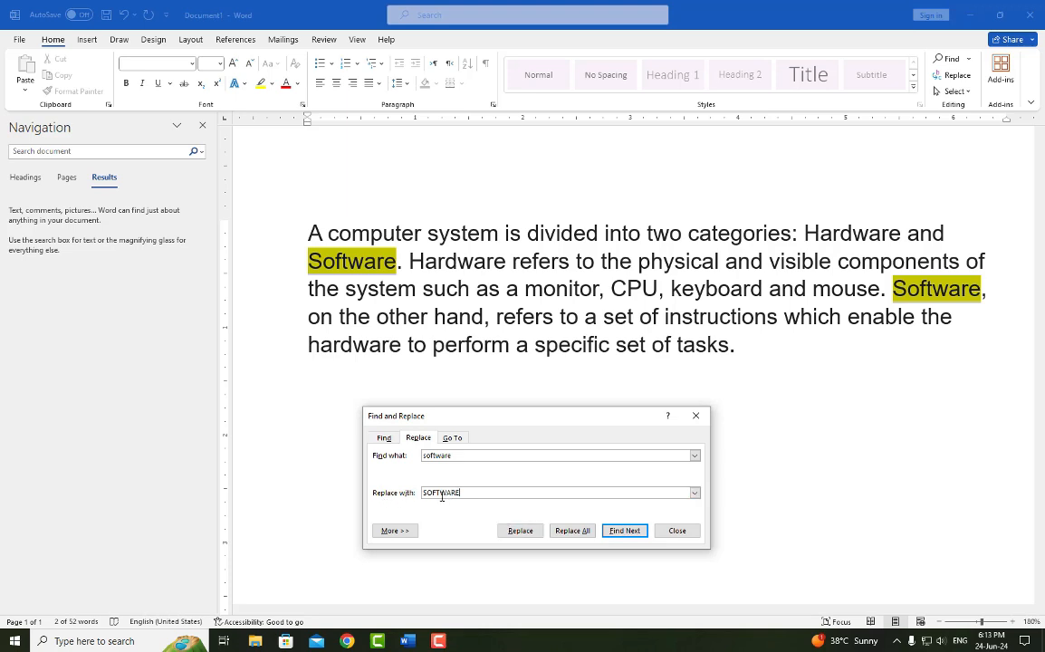
# - Replace every occurrence of "software" with "SOFTWARE" and apply reading highlight to all matches
pyautogui.click(570, 532)
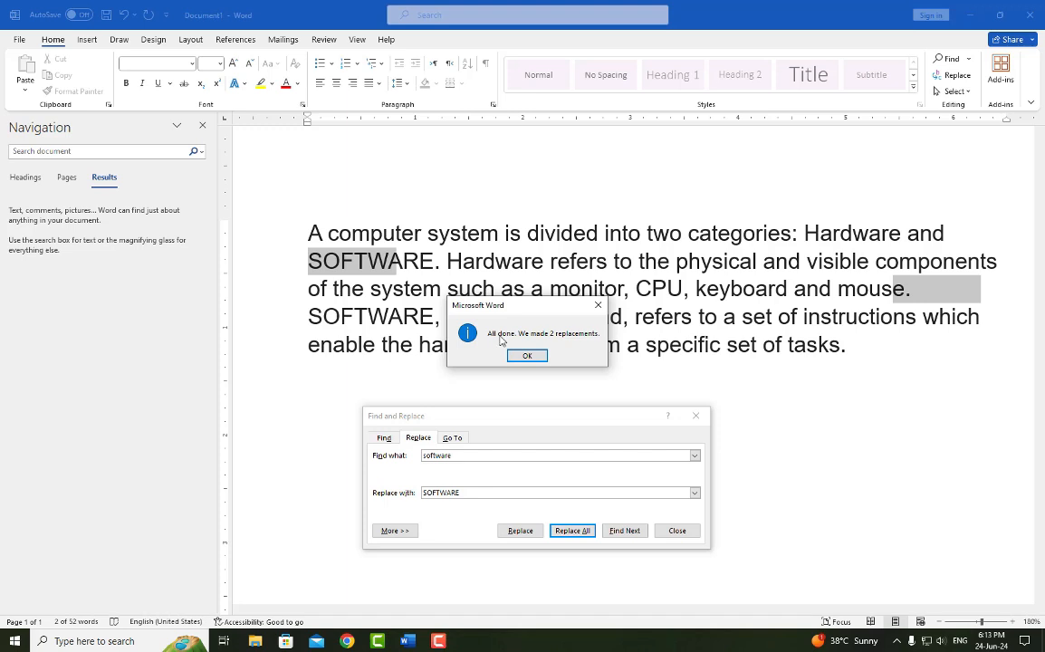
pyautogui.click(529, 356)
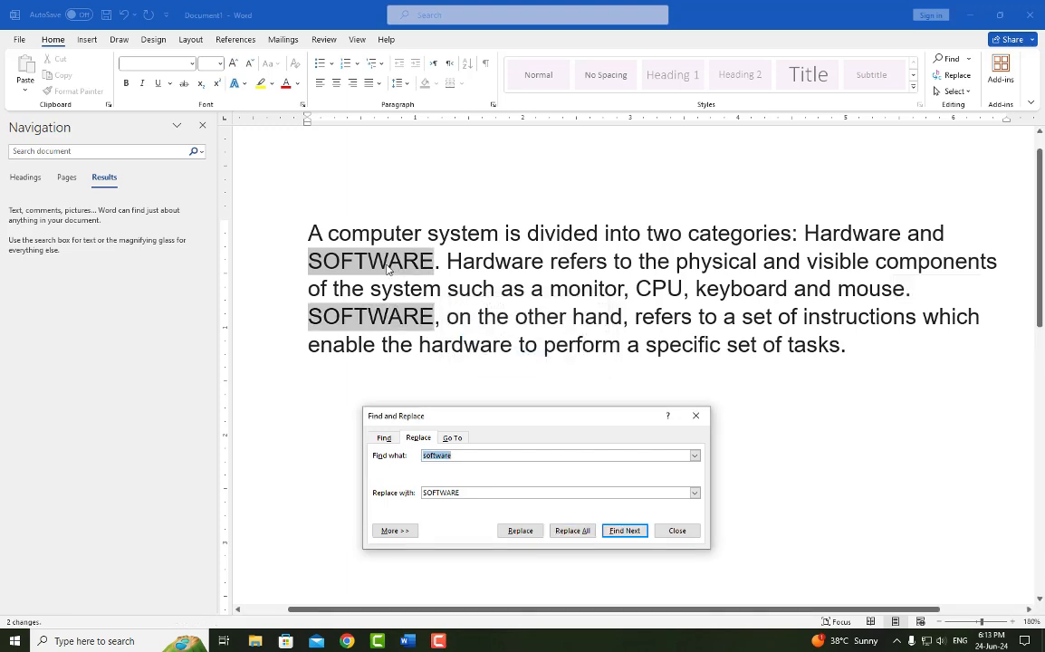
pyautogui.click(385, 438)
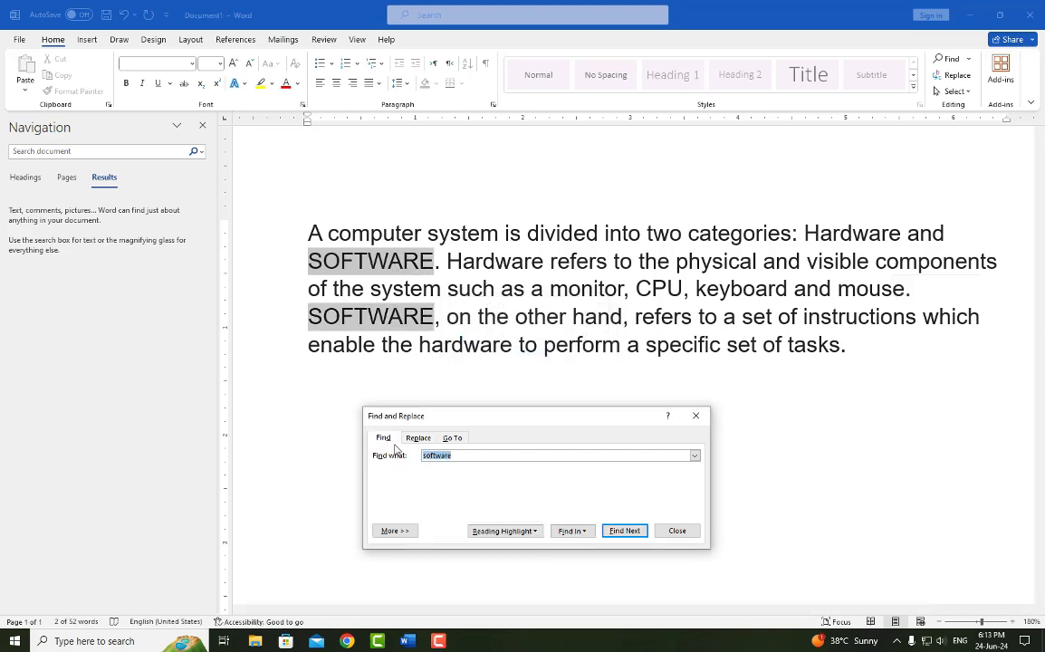
pyautogui.click(503, 531)
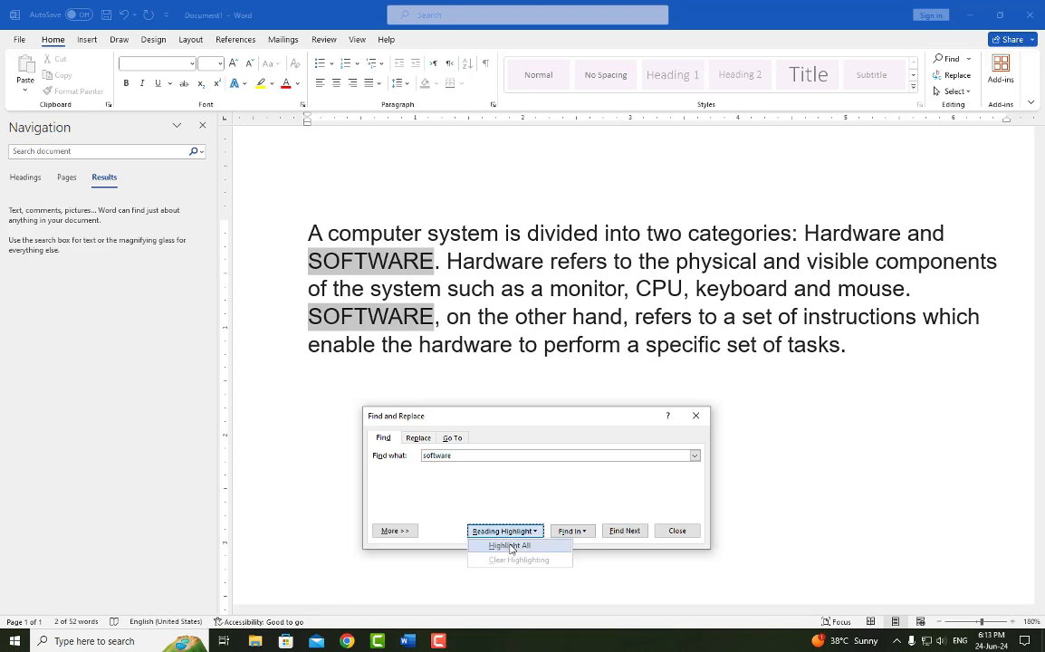
pyautogui.click(510, 546)
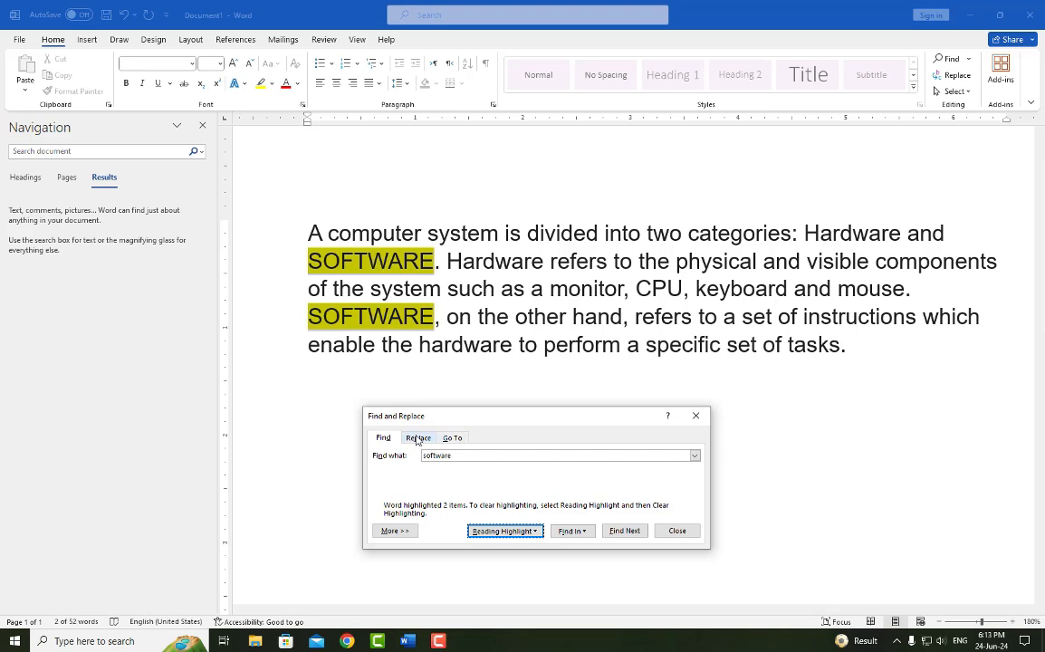
# - Review the Go To options for page, section, line, bookmark and comment, and close the Find and Replace dialog
pyautogui.click(452, 439)
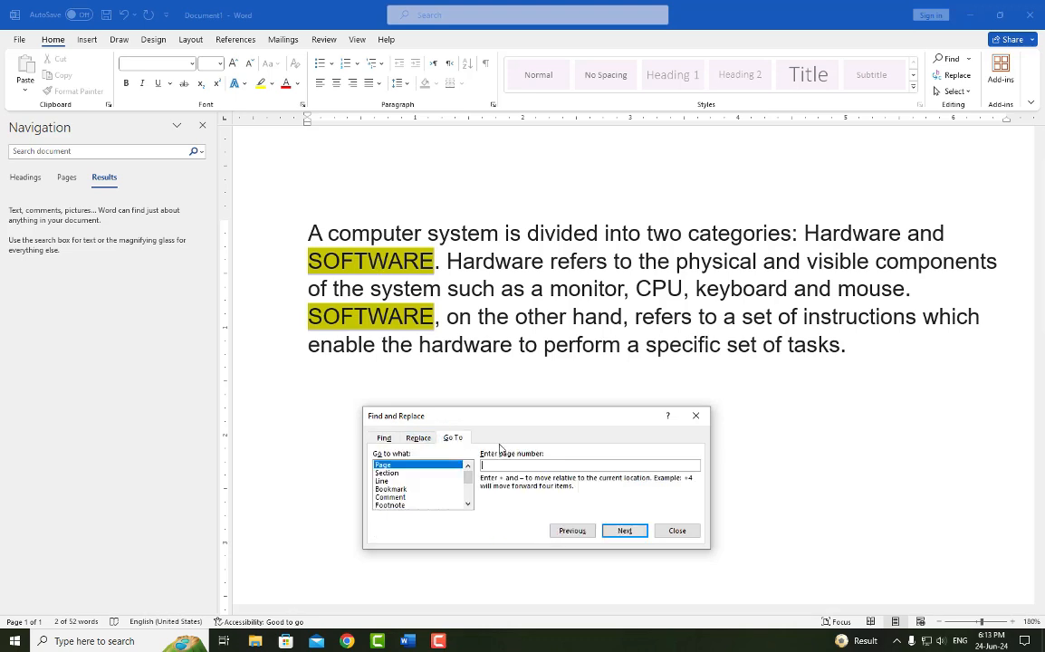
pyautogui.click(387, 473)
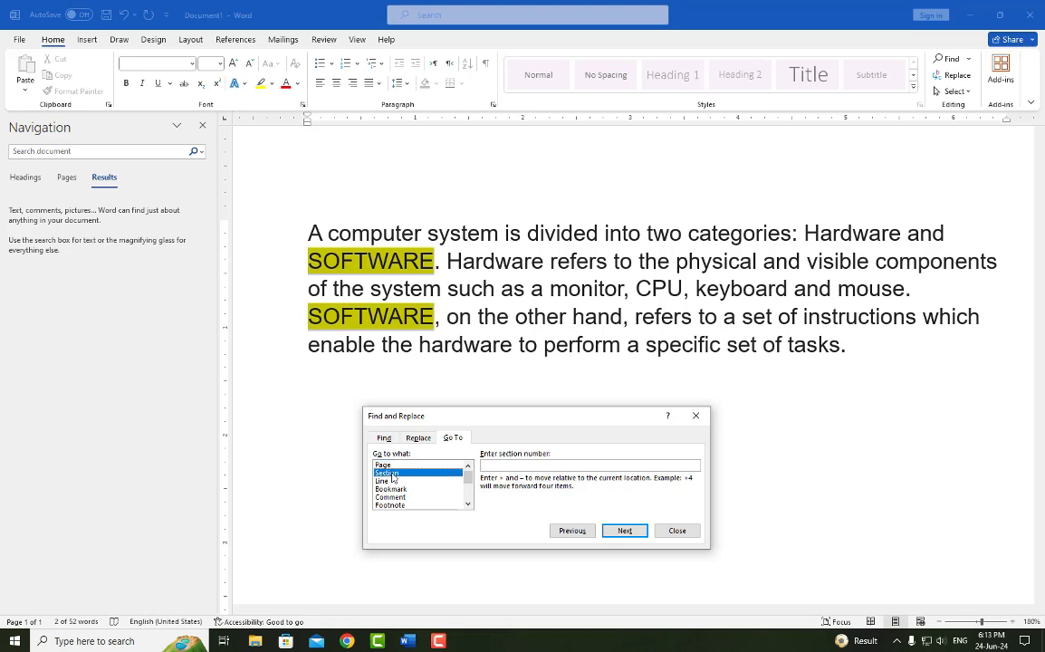
pyautogui.click(384, 481)
pyautogui.click(405, 490)
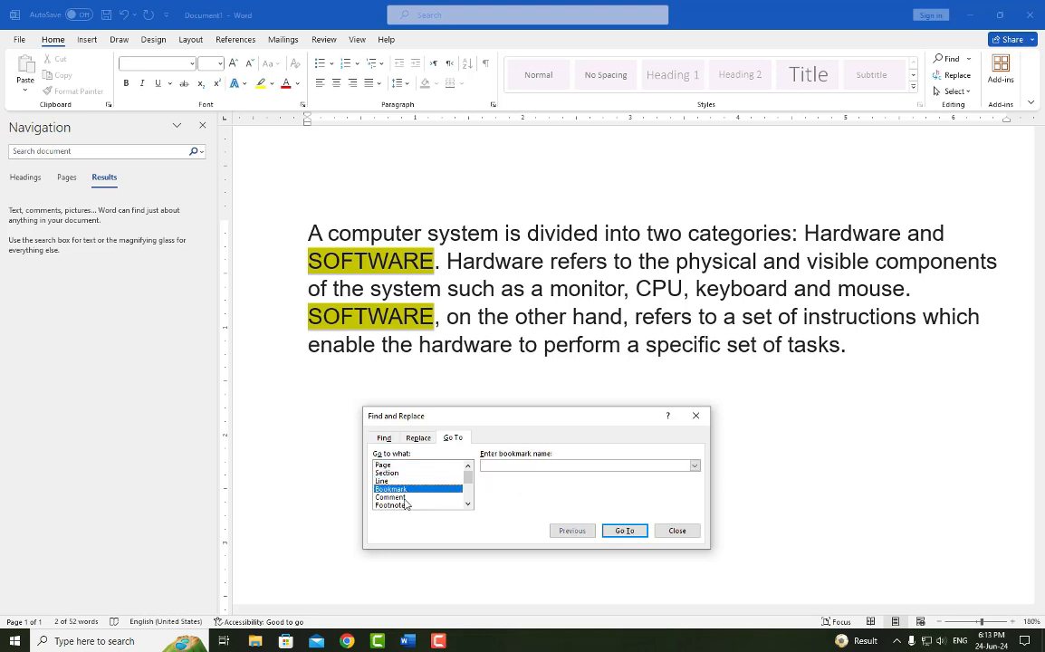
pyautogui.click(407, 497)
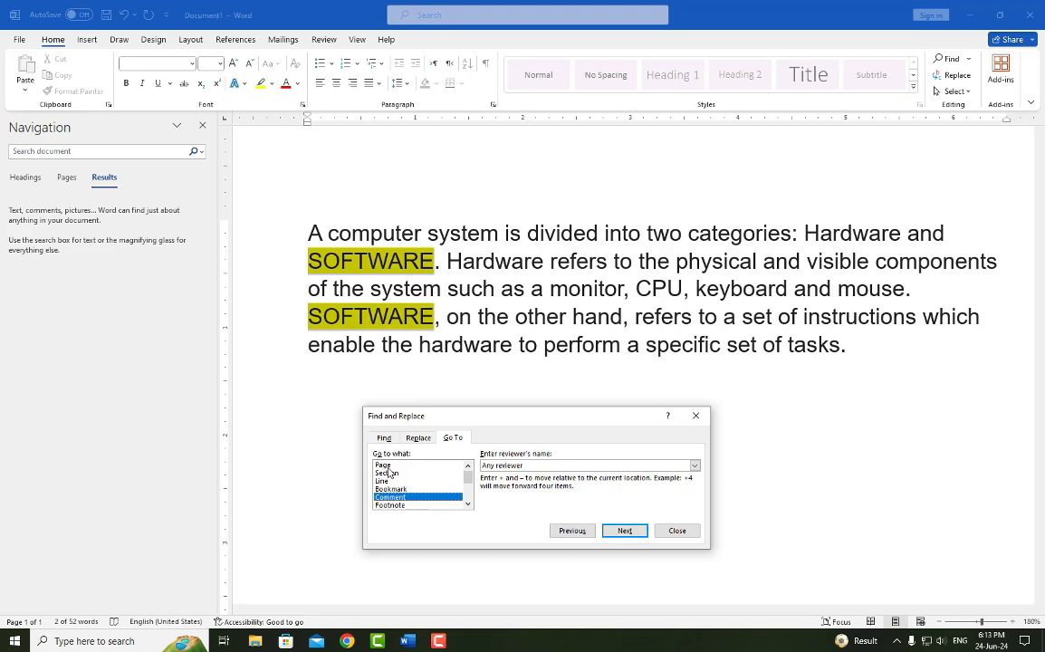
pyautogui.click(387, 468)
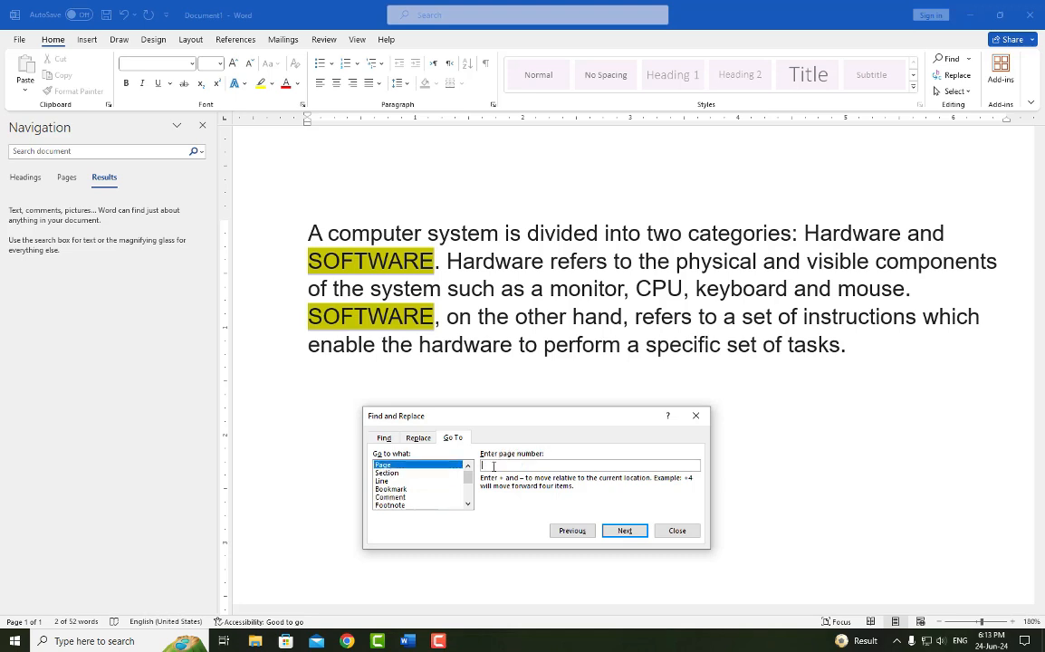
pyautogui.click(696, 415)
# - Search the document for "SOFTWARE" in the Navigation pane, and review the find and replace settings in the Find and Replace dialog
pyautogui.click(953, 59)
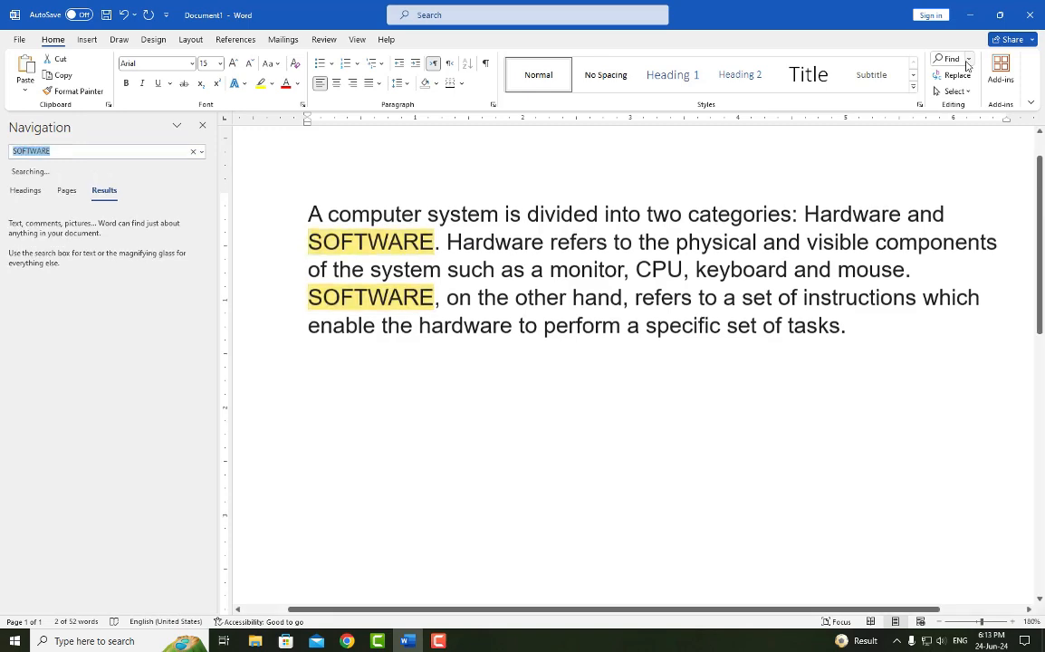
pyautogui.click(202, 126)
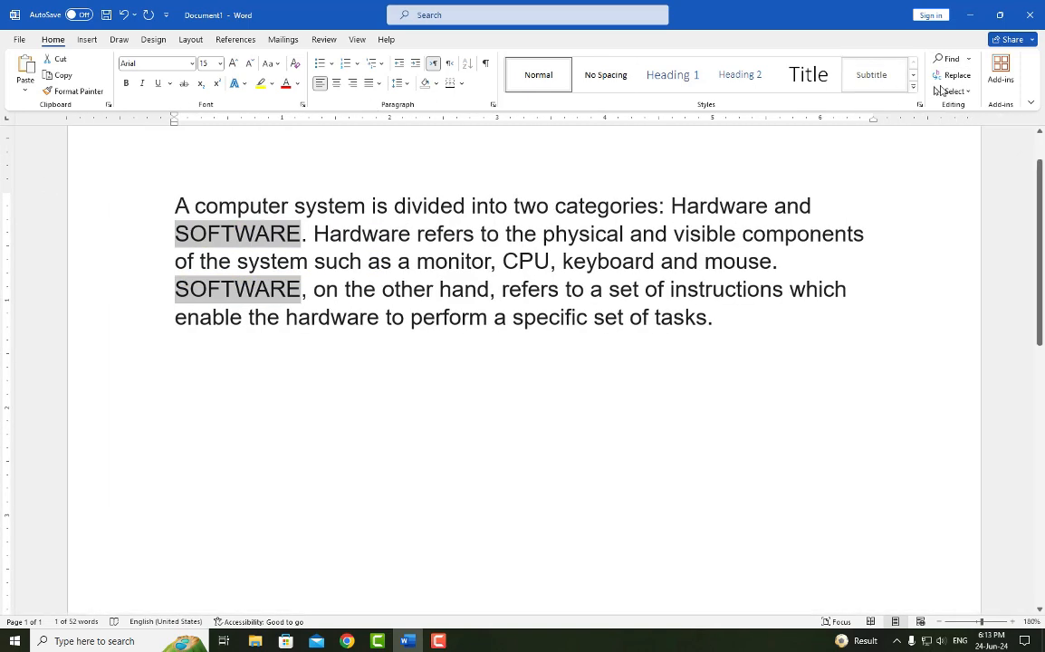
pyautogui.click(953, 75)
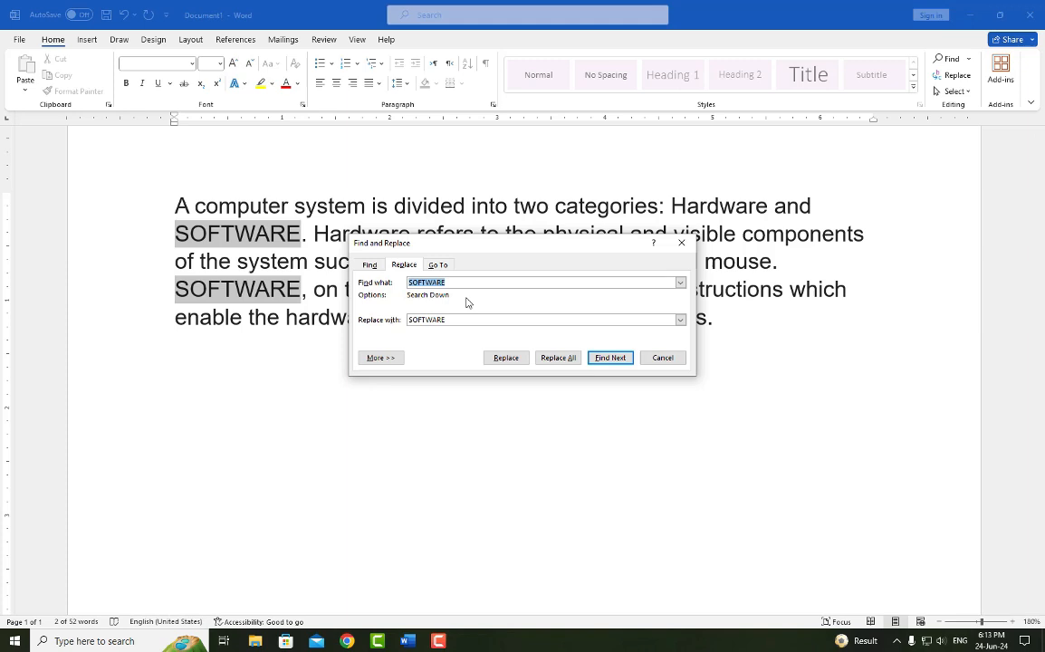
pyautogui.click(369, 265)
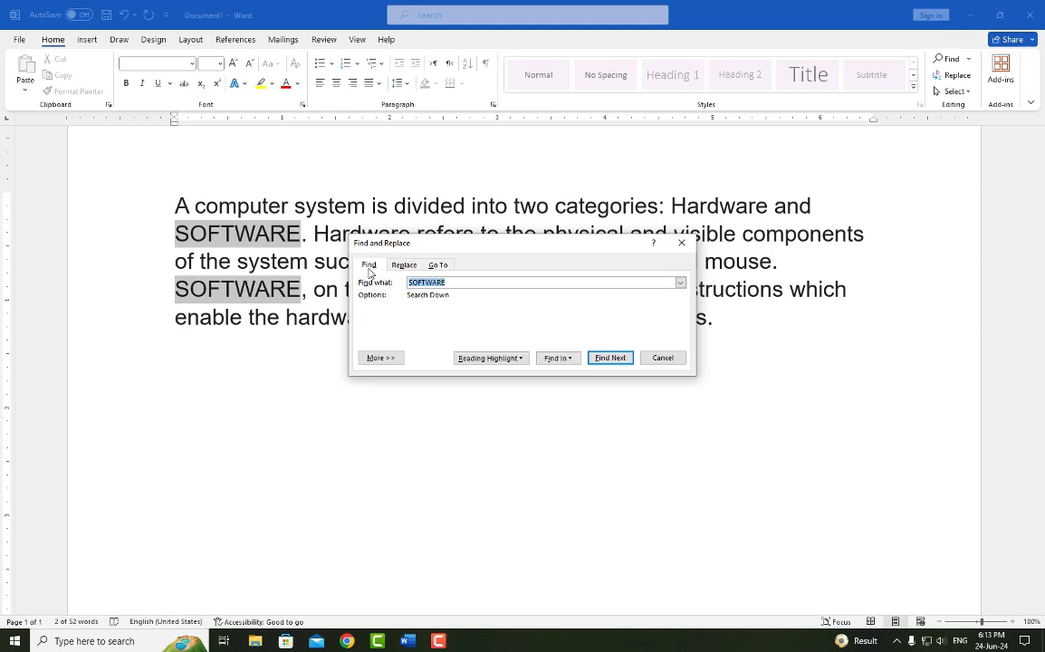
pyautogui.click(404, 264)
pyautogui.click(682, 243)
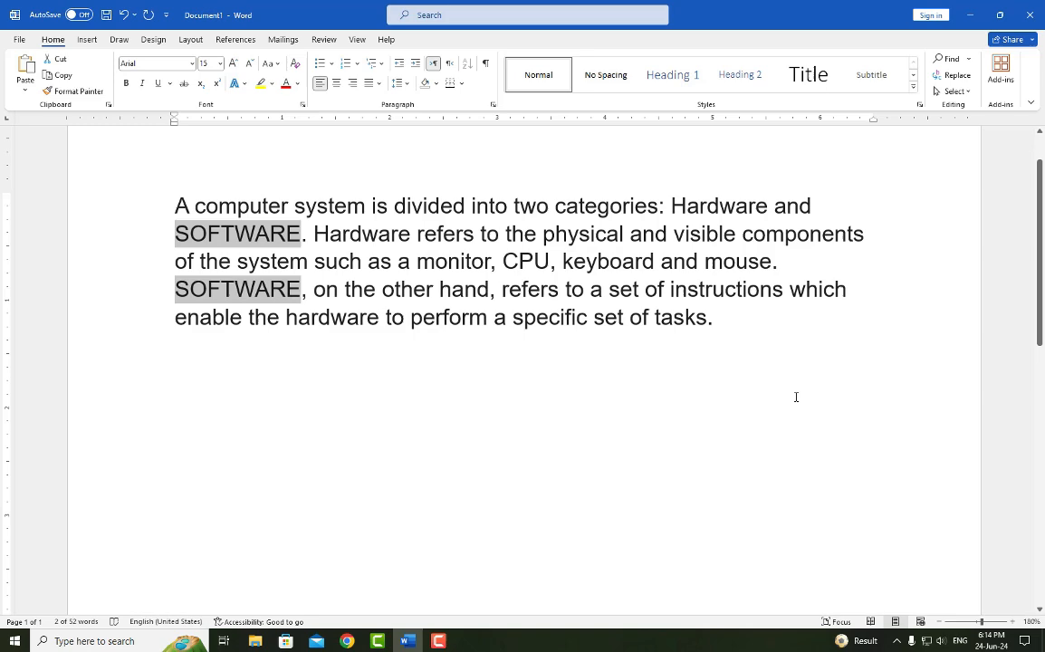
# - Reopen and close the document search pane, and do the same with the Replace dialog
pyautogui.hotkey('ctrl', 'f')
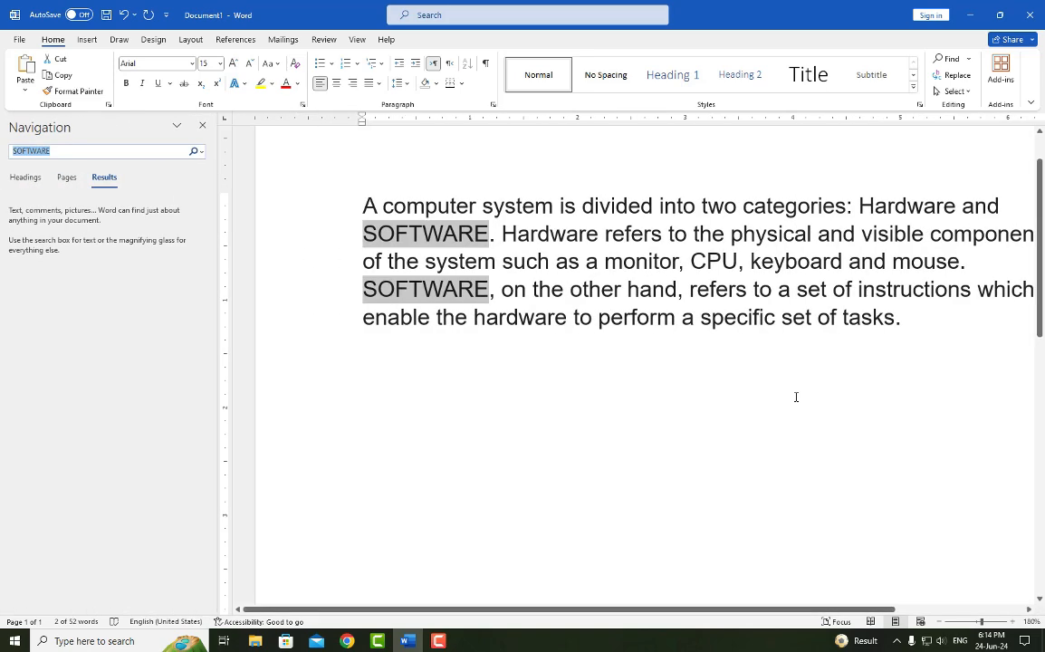
pyautogui.click(206, 129)
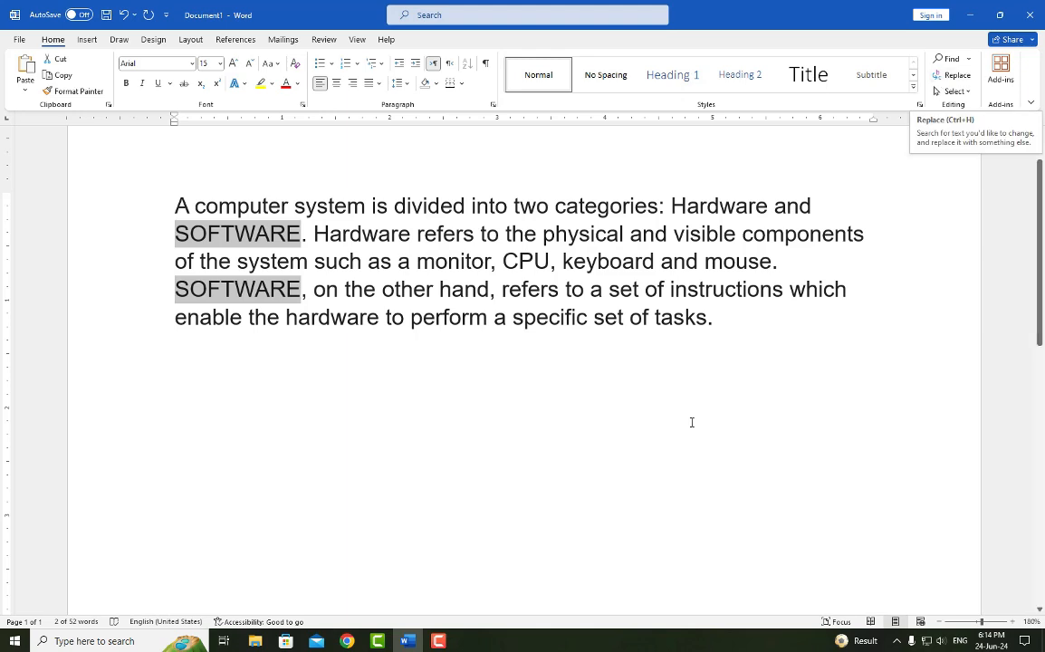
pyautogui.hotkey('ctrl', 'h')
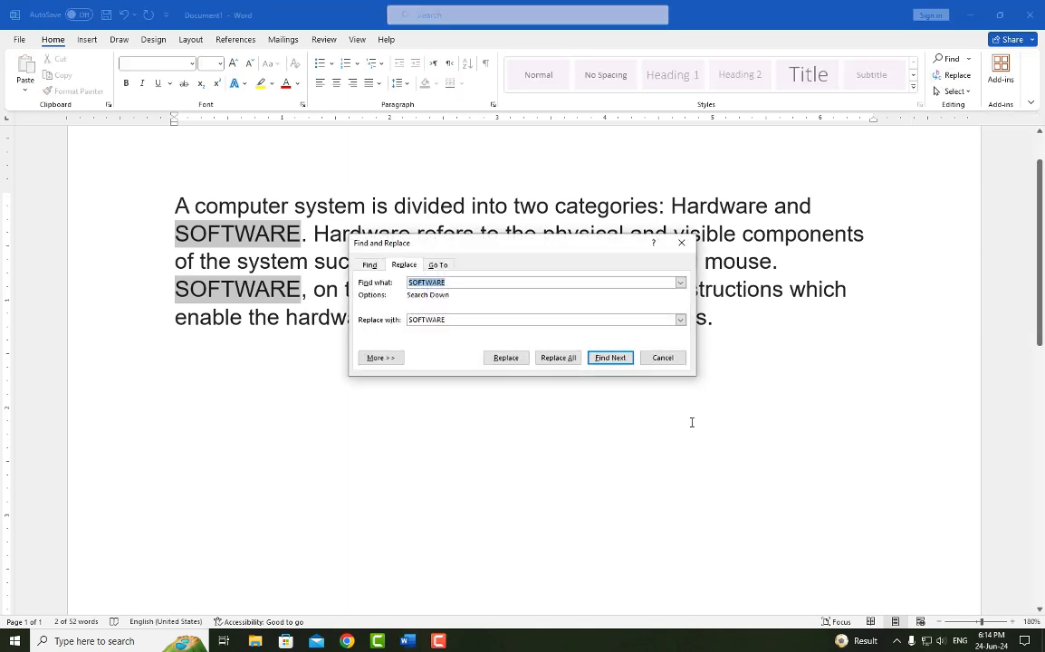
pyautogui.click(667, 358)
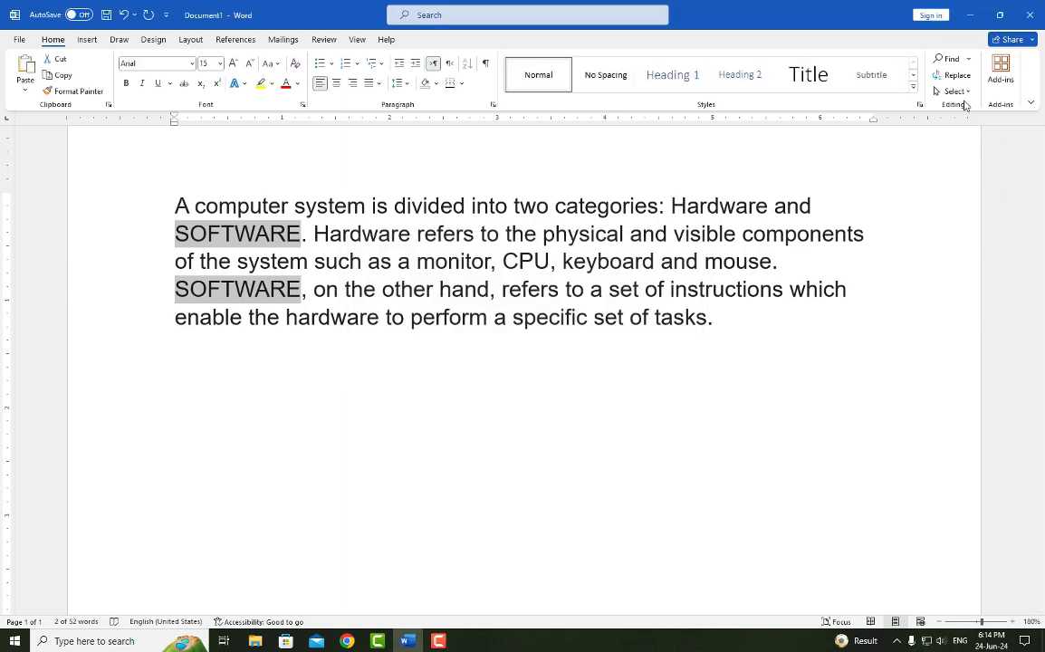
# - Clear the current word selection and select all the text in the document
pyautogui.click(555, 481)
pyautogui.scroll(2, 897, 218)
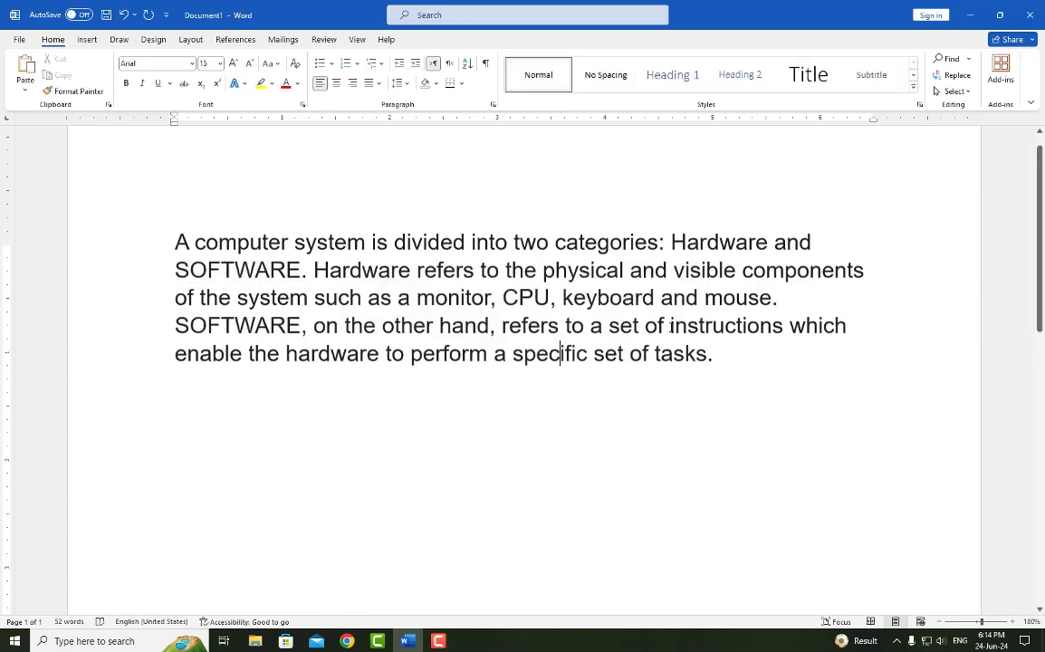
pyautogui.click(965, 92)
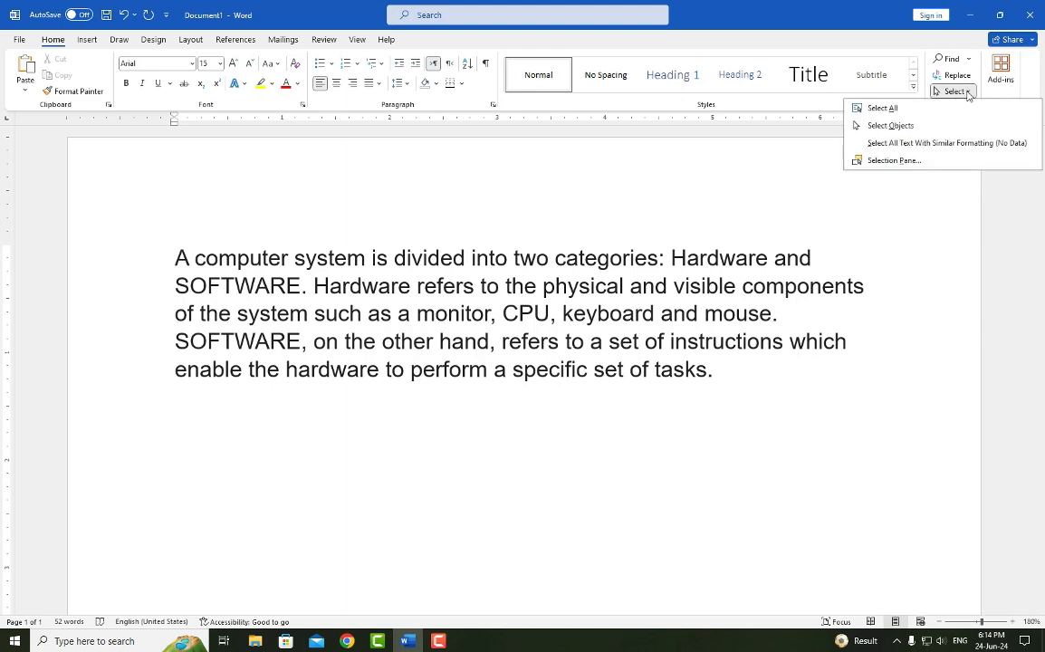
pyautogui.click(884, 109)
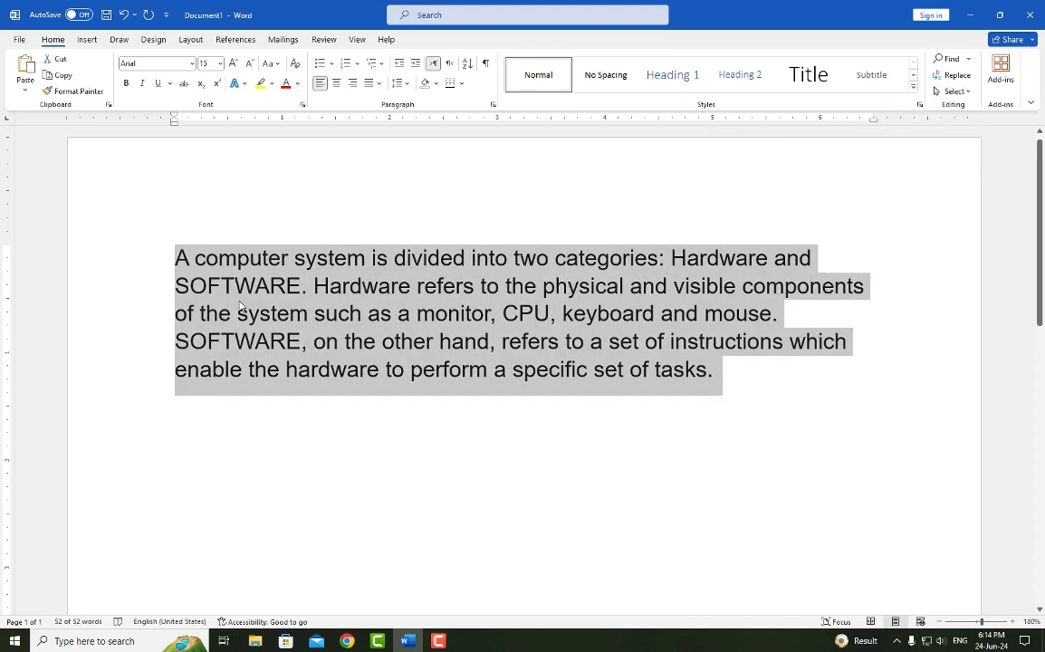
# - Deselect the text and start a new paragraph after the final sentence ending in "tasks."
pyautogui.click(968, 92)
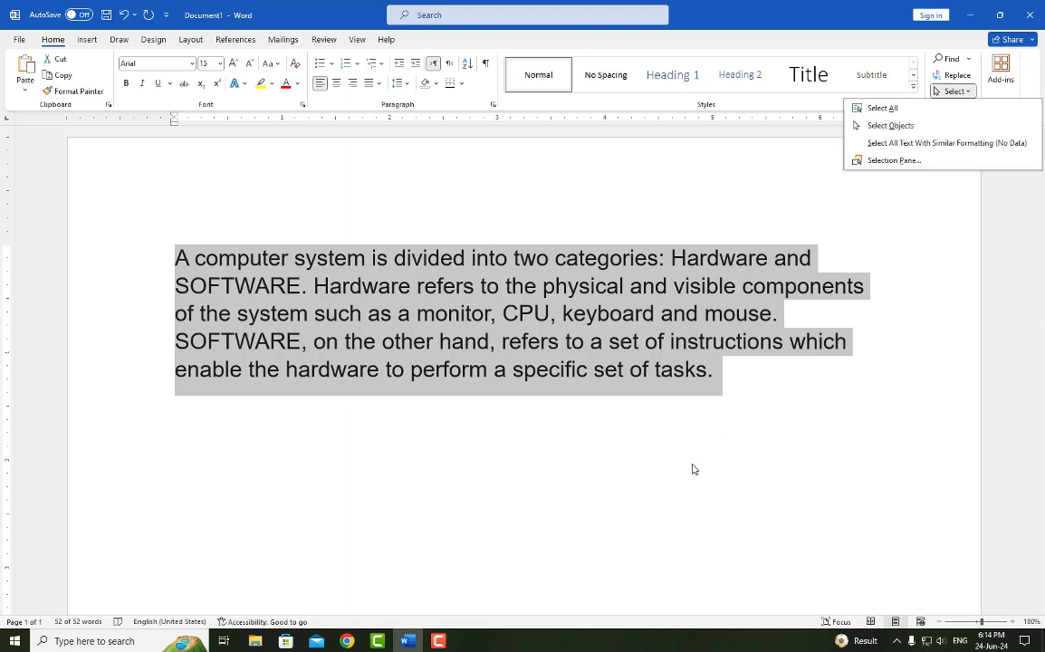
pyautogui.click(734, 378)
pyautogui.click(734, 373)
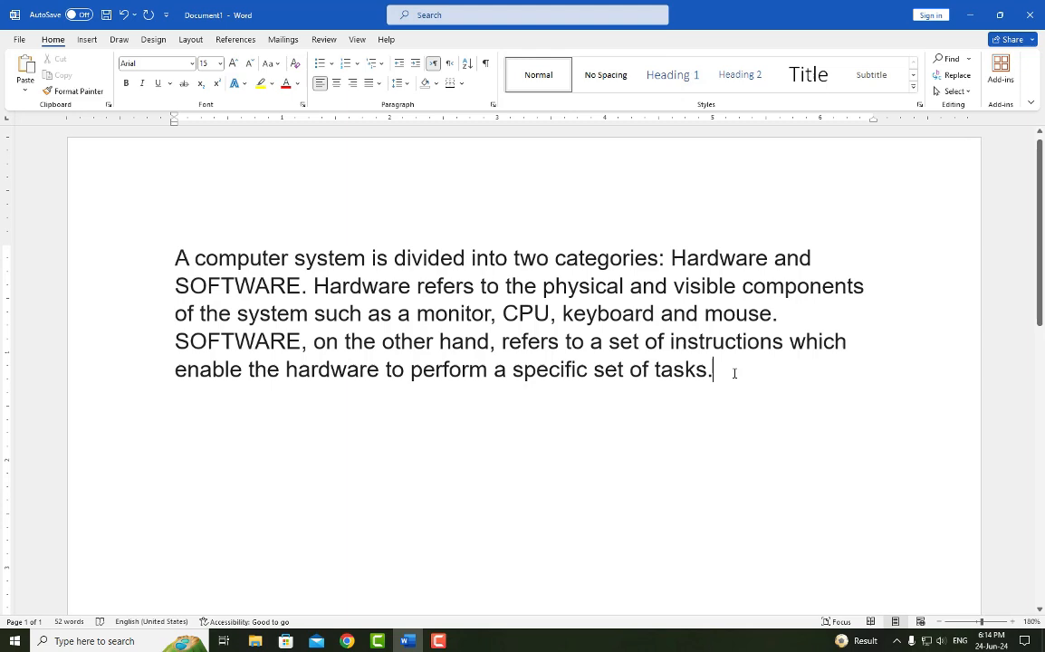
pyautogui.press('Return')
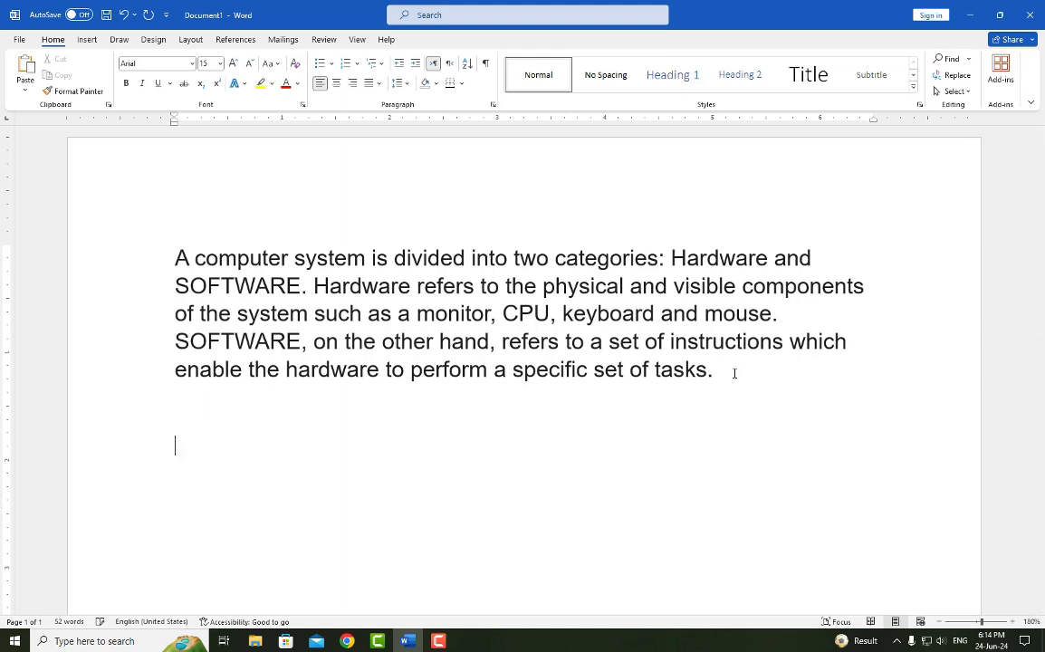
# - Draw an oval about 1.18" wide and 0.67" high below the paragraph, toward its left side
pyautogui.click(87, 41)
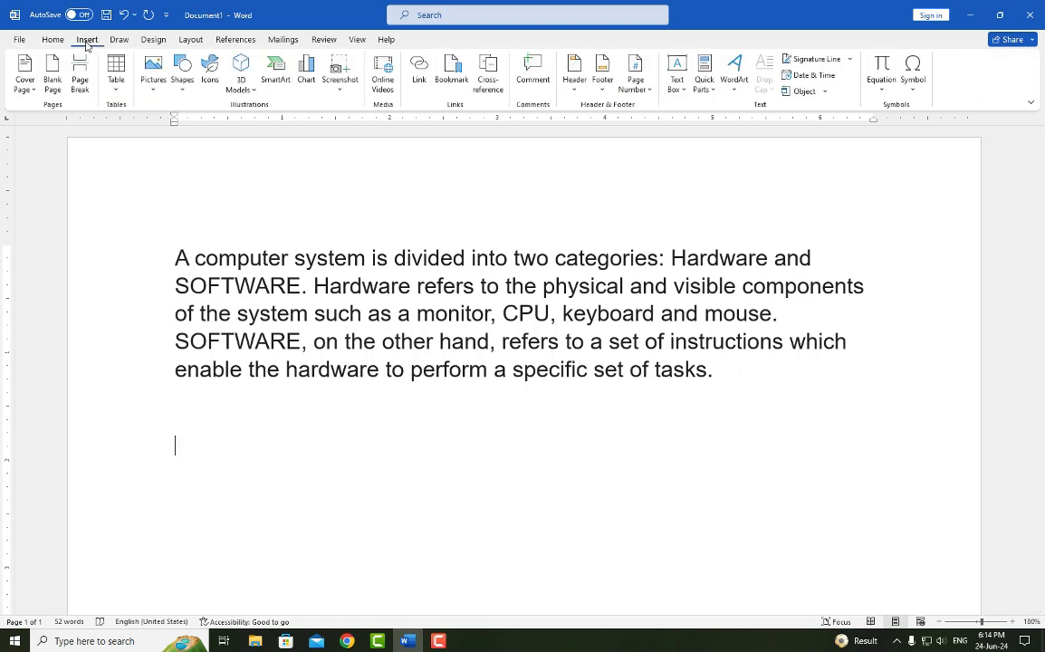
pyautogui.click(182, 72)
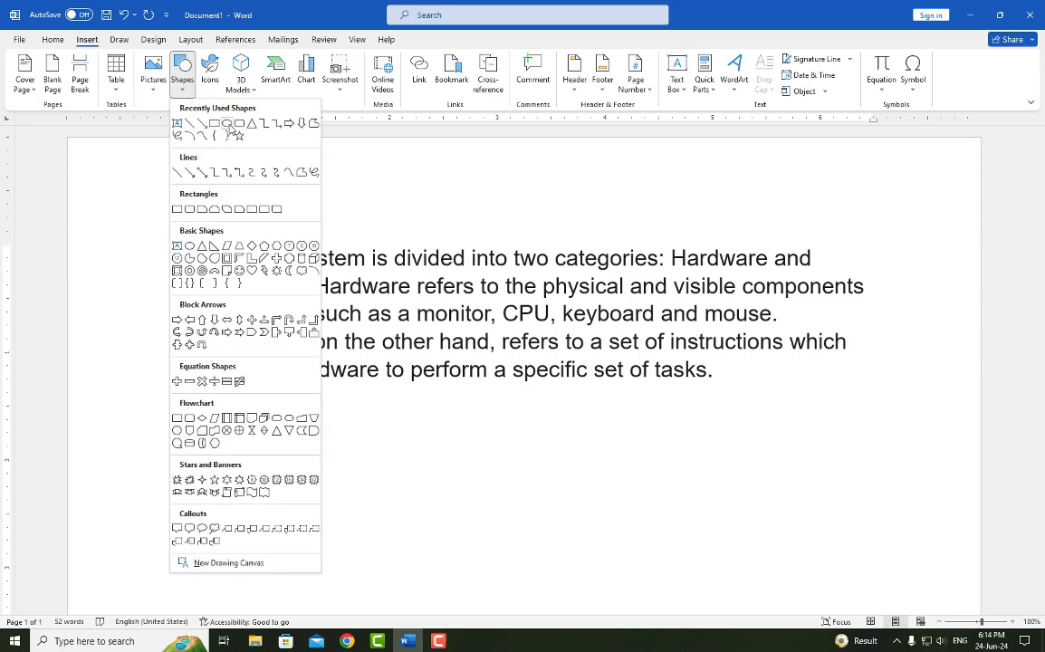
pyautogui.click(227, 124)
pyautogui.moveTo(264, 437); pyautogui.dragTo(392, 510)
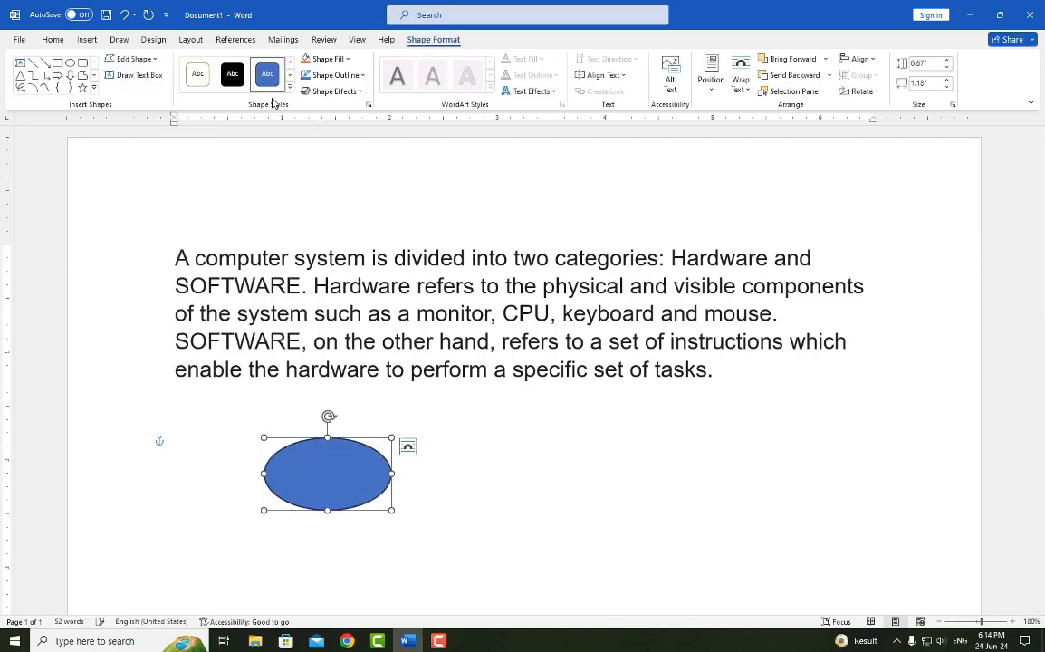
# - Draw a rectangle about 1.73" by 1" beside the oval and an isosceles triangle about 1.21" wide and 1.25" high to its right
pyautogui.click(57, 61)
pyautogui.moveTo(480, 429)
pyautogui.mouseDown()
pyautogui.moveTo(587, 516)
pyautogui.moveTo(667, 536)
pyautogui.mouseUp()
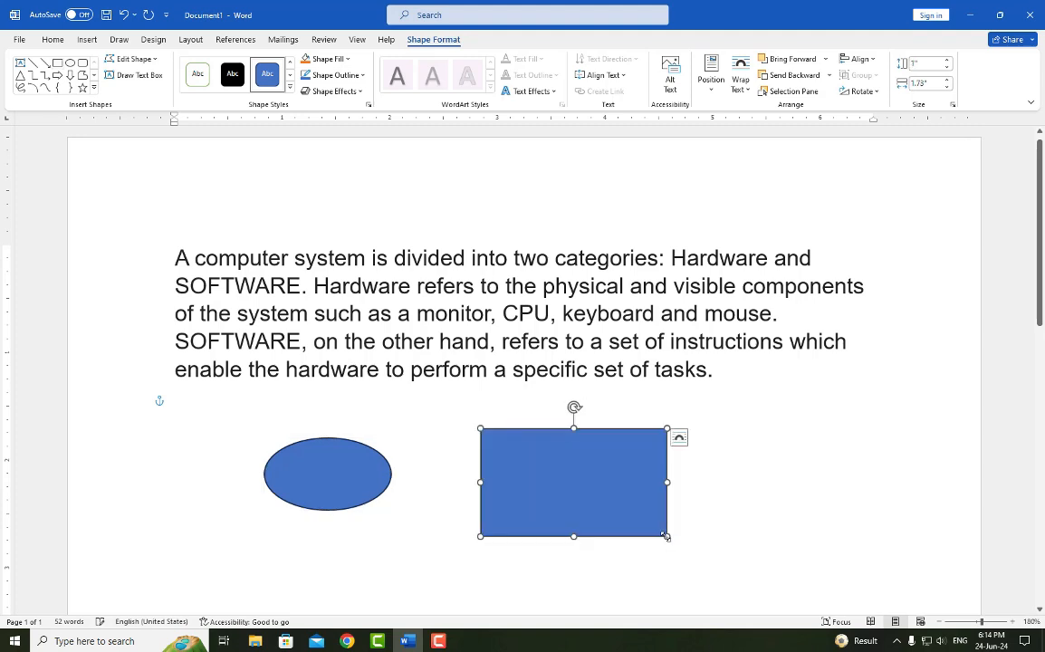
pyautogui.click(19, 77)
pyautogui.moveTo(764, 414); pyautogui.dragTo(894, 548)
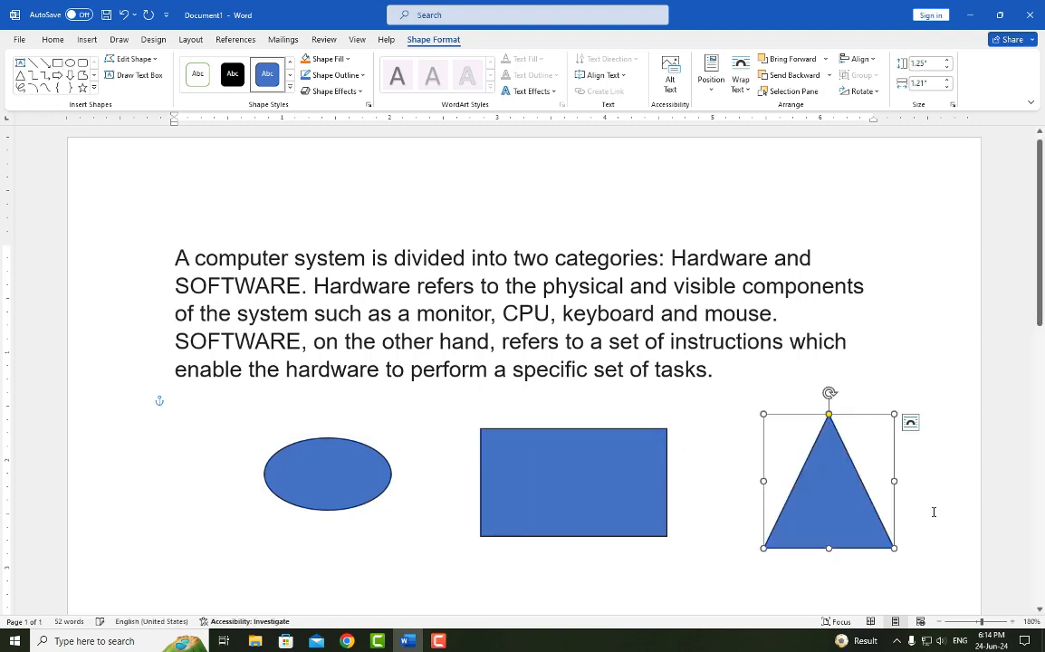
pyautogui.click(948, 486)
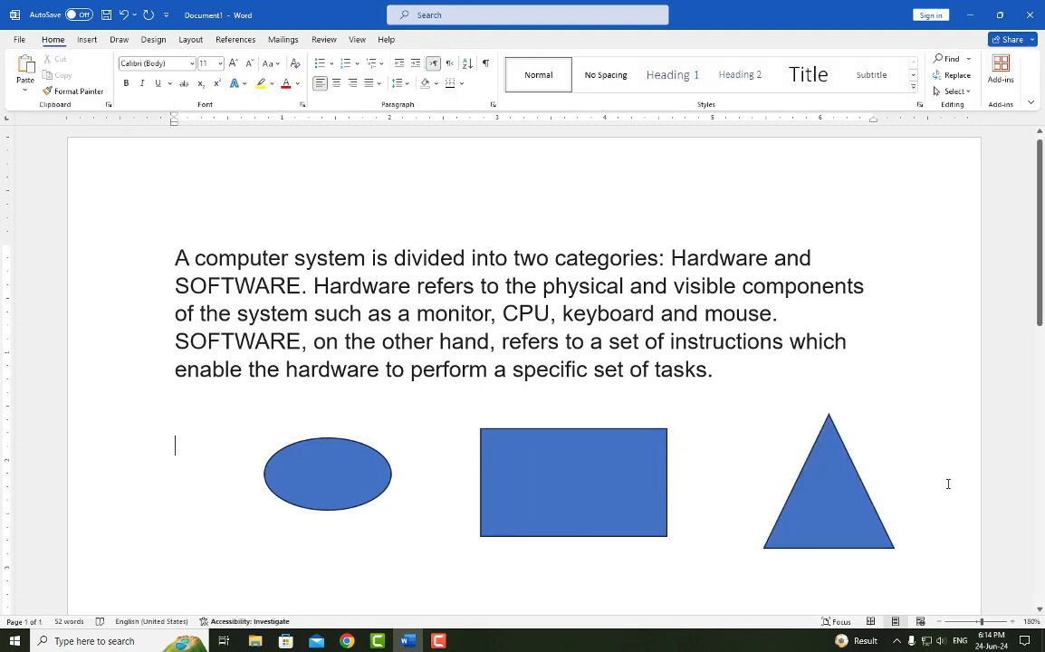
# - Turn on Select Objects mode and display the Selection pane listing the document's shapes
pyautogui.click(968, 95)
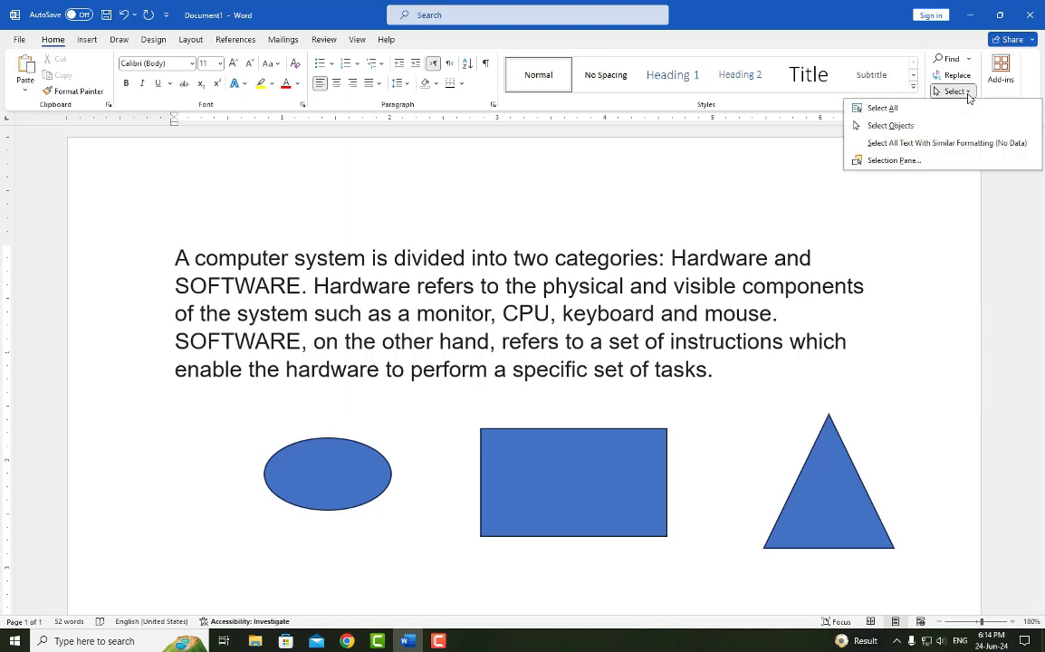
pyautogui.click(883, 130)
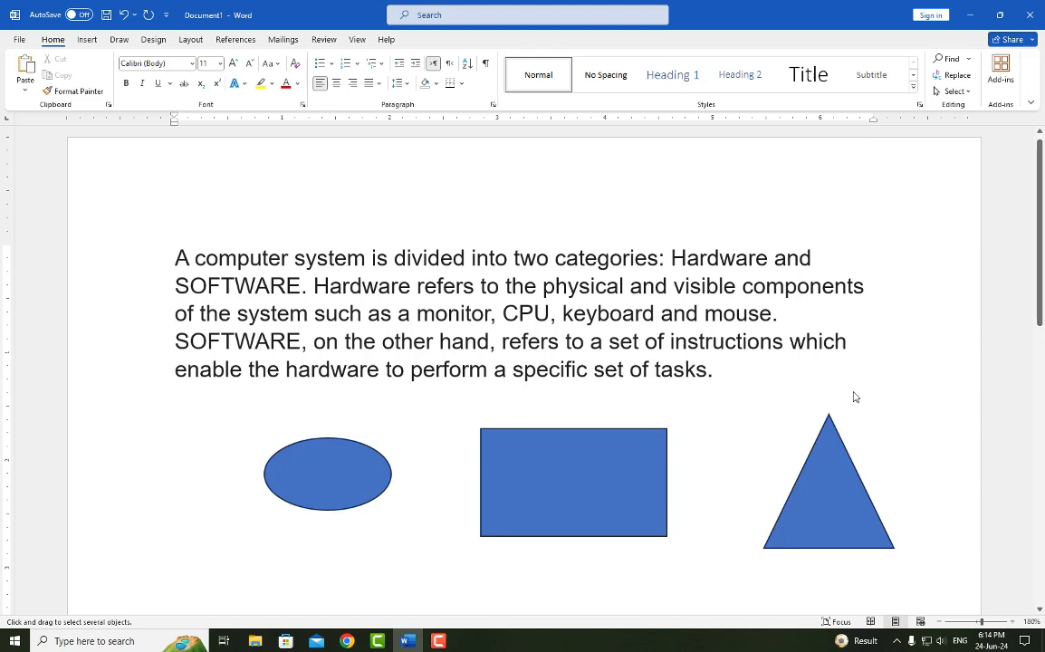
pyautogui.click(955, 92)
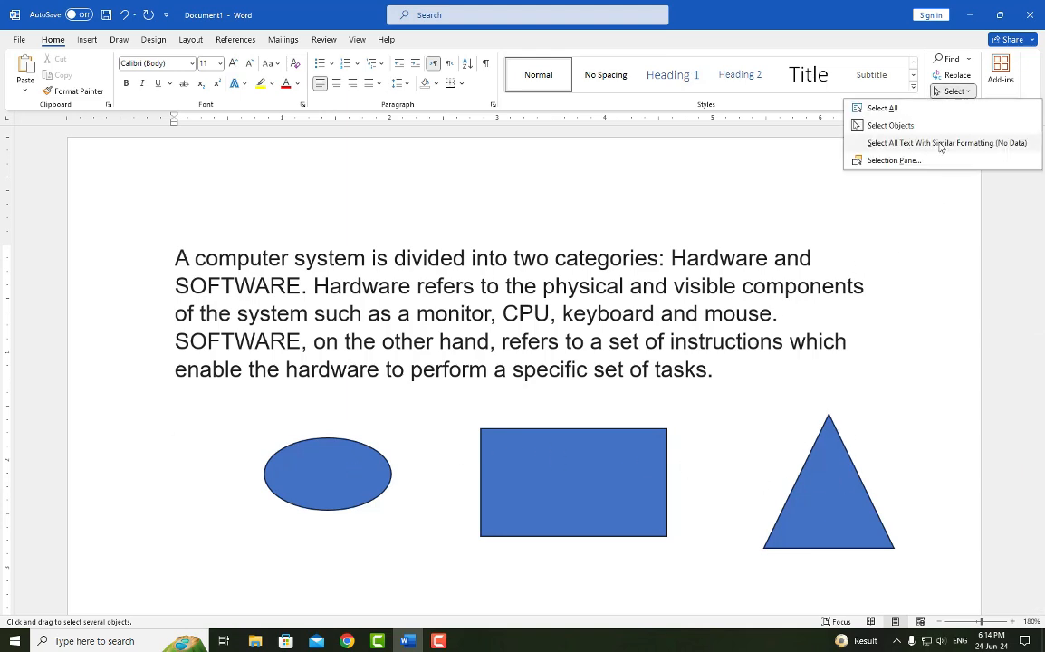
pyautogui.click(897, 161)
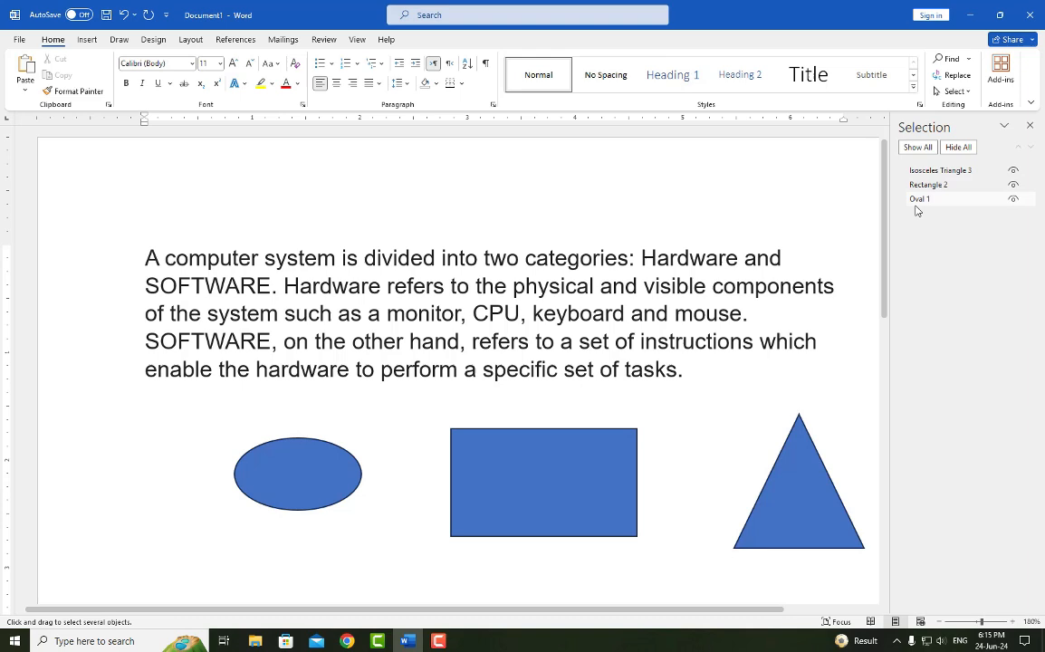
# - Toggle the oval's visibility off, on and off again
pyautogui.click(1014, 199)
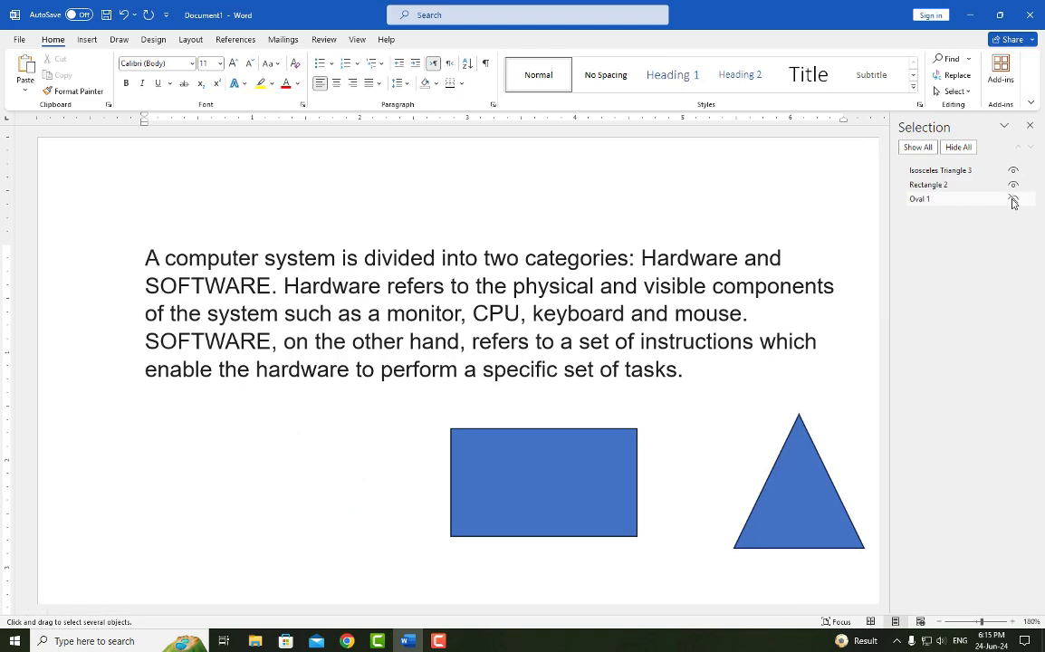
pyautogui.click(1014, 199)
pyautogui.click(1014, 200)
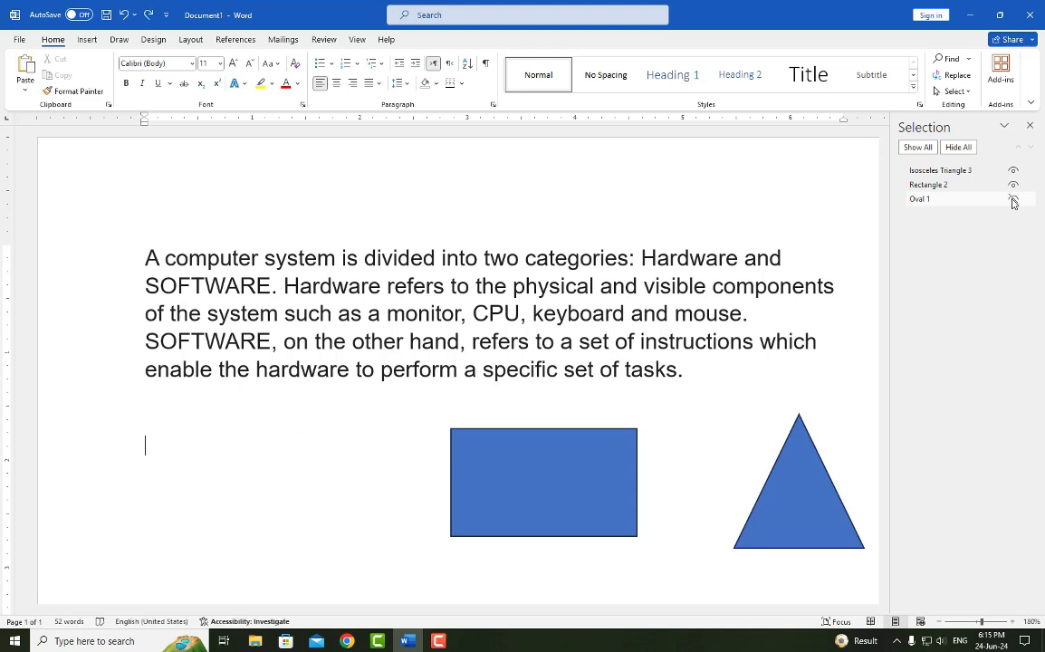
# - Undo the insertion of the three shapes and close the Selection pane
pyautogui.hotkey('ctrl', 'z')
pyautogui.hotkey('ctrl', 'z')
pyautogui.hotkey('ctrl', 'z')
pyautogui.hotkey('ctrl', 'z')
pyautogui.hotkey('ctrl', 'z')
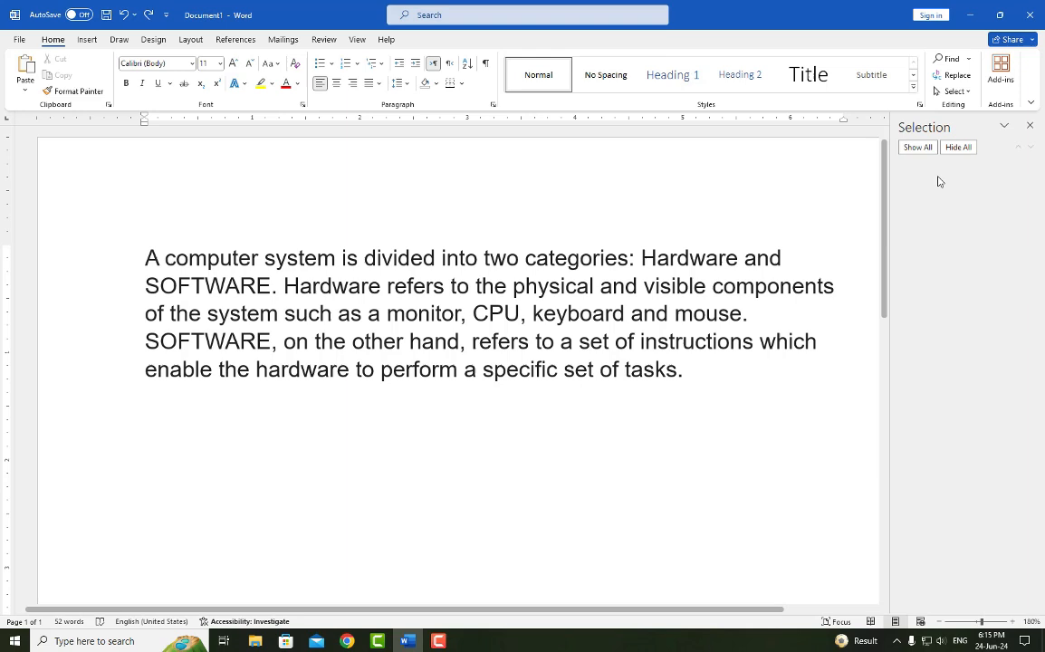
pyautogui.click(1030, 125)
# - Check the Selection pane's object list, close the pane and look over the selection commands
pyautogui.click(966, 92)
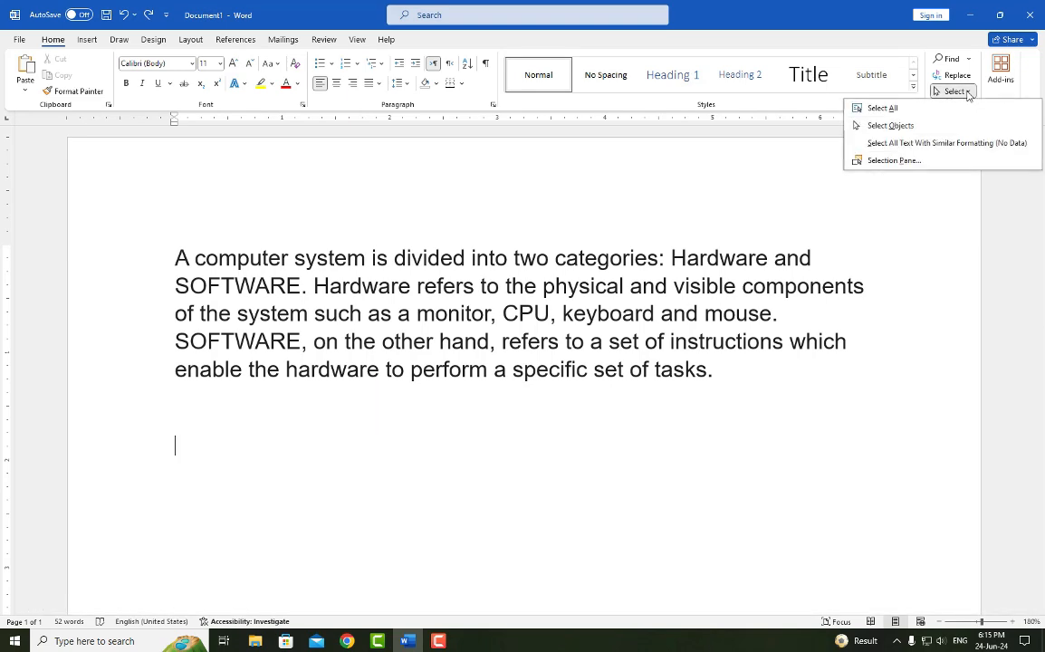
pyautogui.click(896, 161)
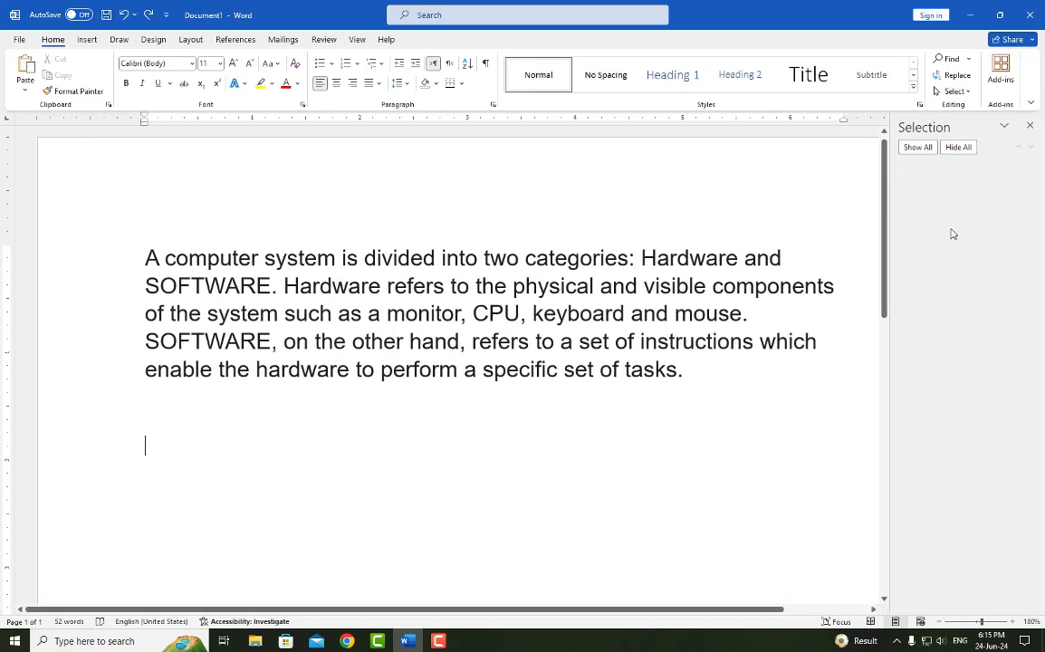
pyautogui.click(1030, 126)
pyautogui.click(972, 96)
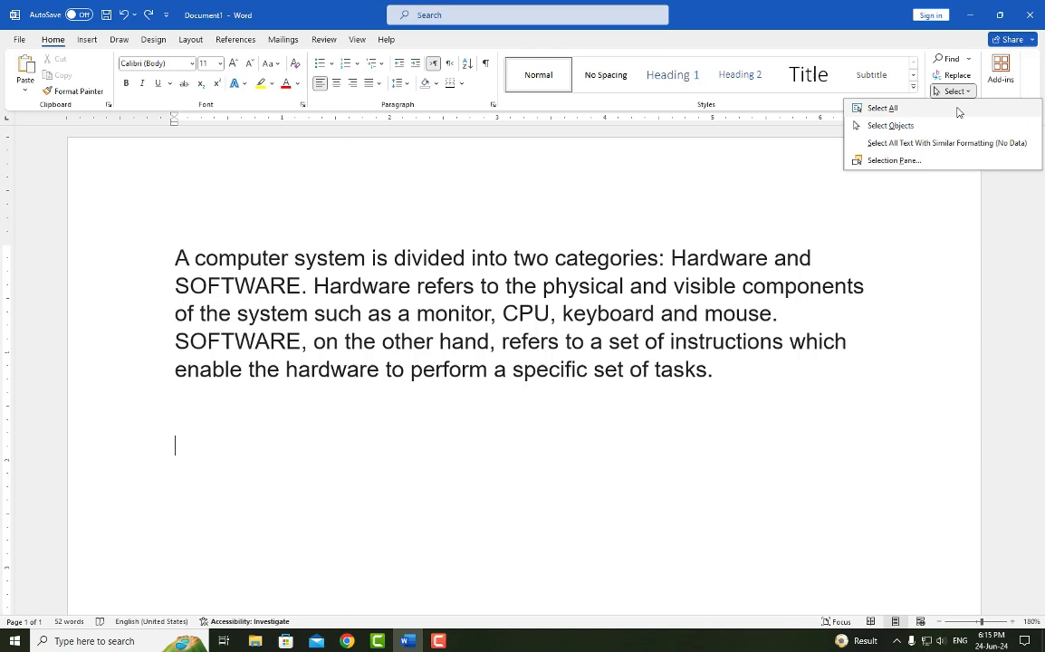
pyautogui.click(519, 422)
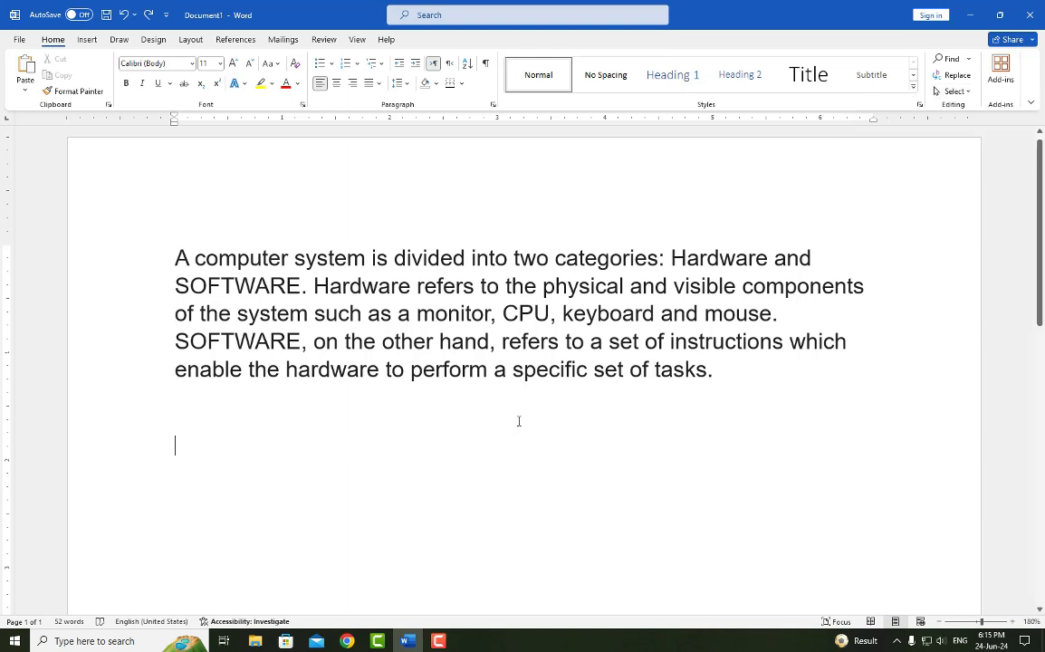
# - Redo the insertion of the oval, rectangle and triangle and leave them deselected
pyautogui.click(148, 16)
pyautogui.click(148, 16)
pyautogui.click(149, 16)
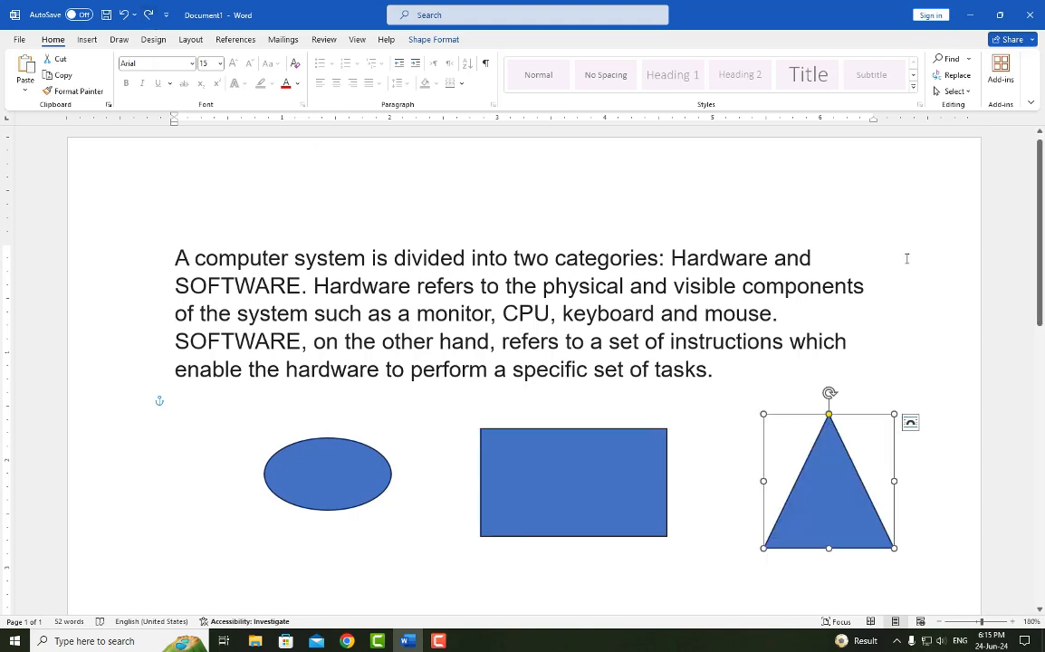
pyautogui.click(872, 286)
# - Turn on Select Objects mode and display the Selection pane
pyautogui.click(963, 92)
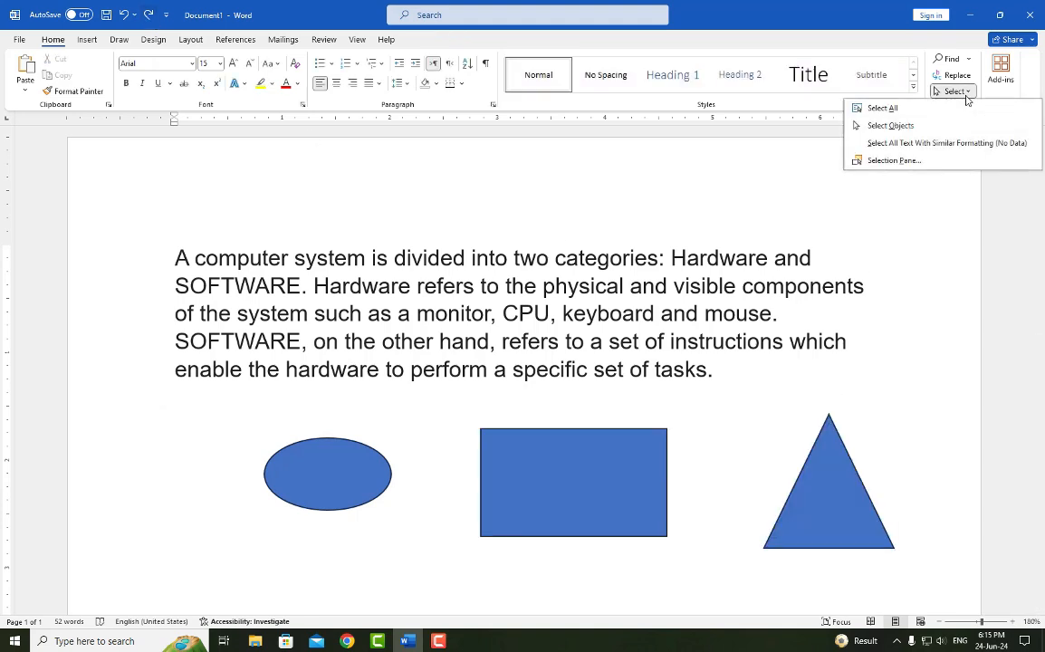
pyautogui.click(927, 133)
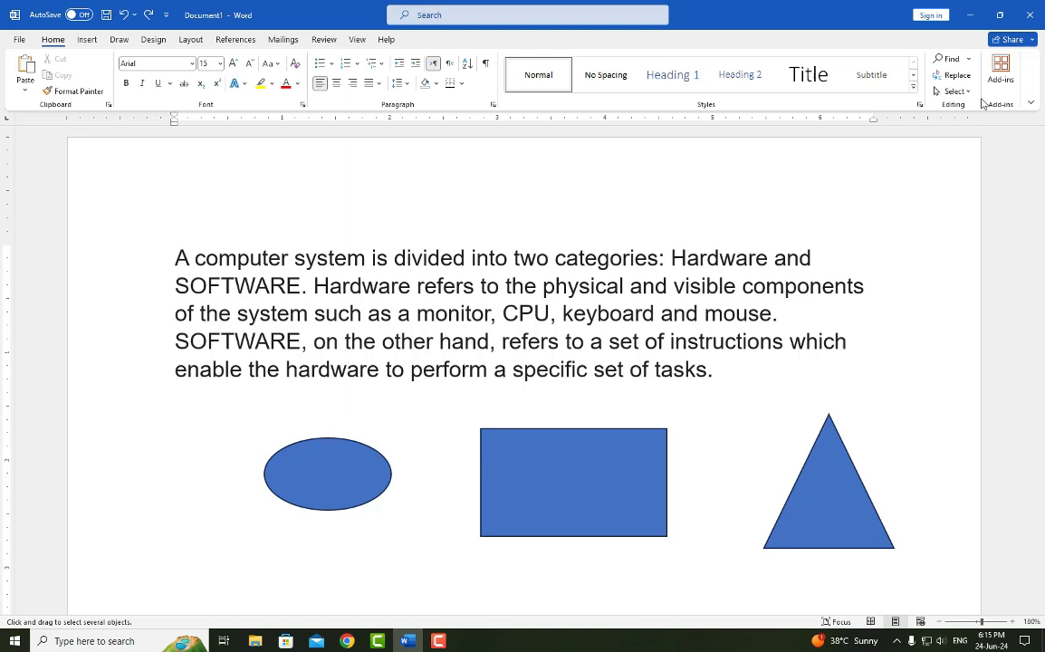
pyautogui.click(956, 91)
pyautogui.click(883, 161)
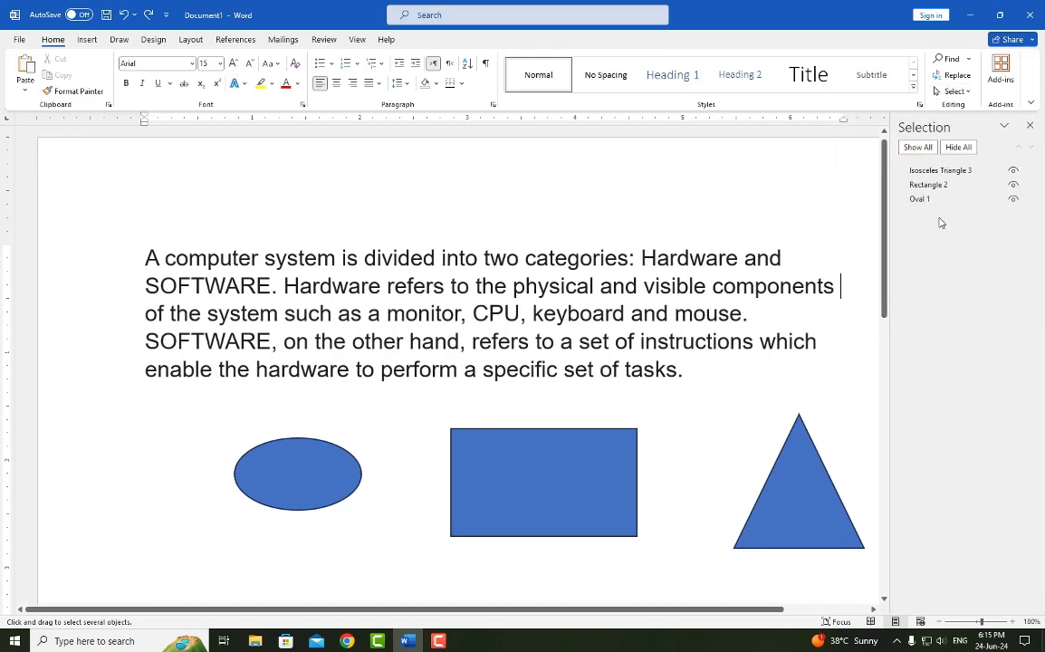
# - Hide and show all shapes at once, and hide and show the triangle and the rectangle individually
pyautogui.click(966, 150)
pyautogui.click(934, 148)
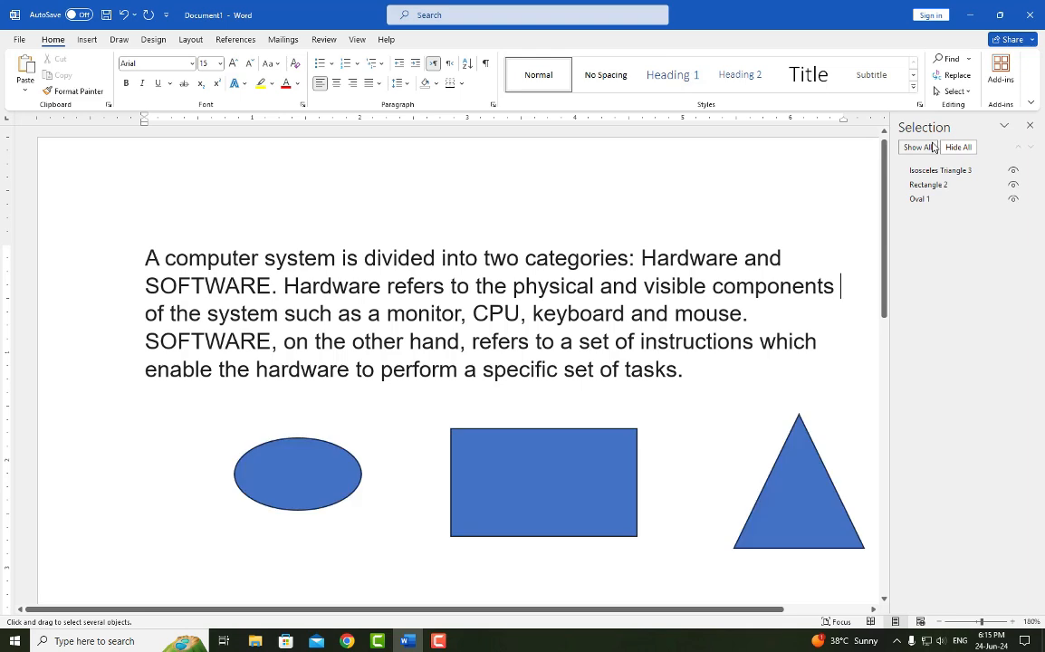
pyautogui.click(1015, 172)
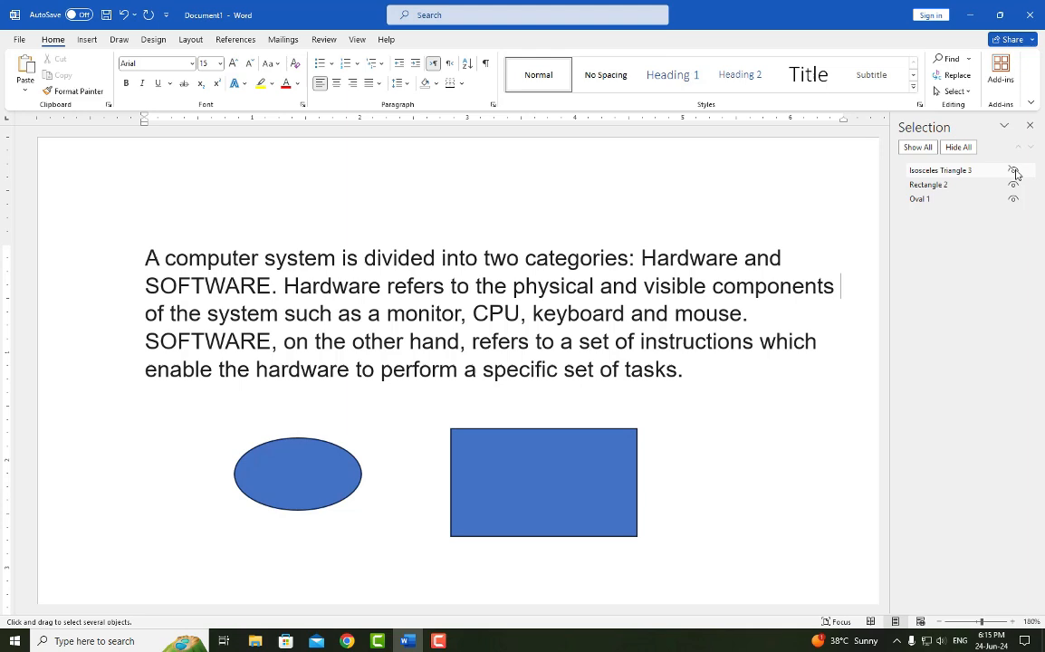
pyautogui.click(1014, 171)
pyautogui.click(1014, 186)
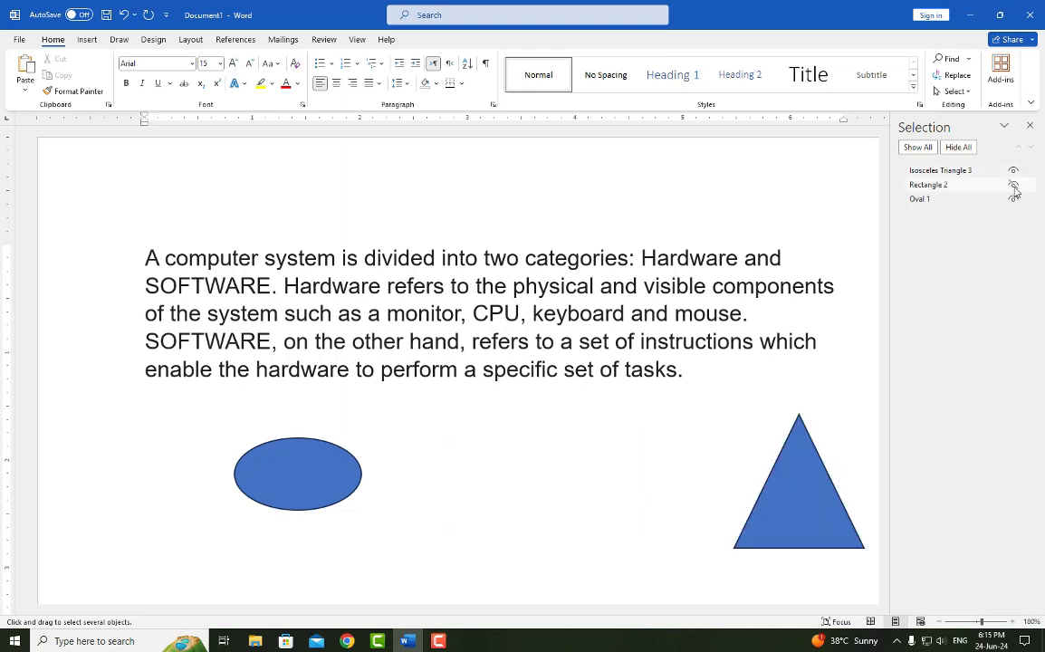
pyautogui.click(1014, 186)
pyautogui.click(1014, 186)
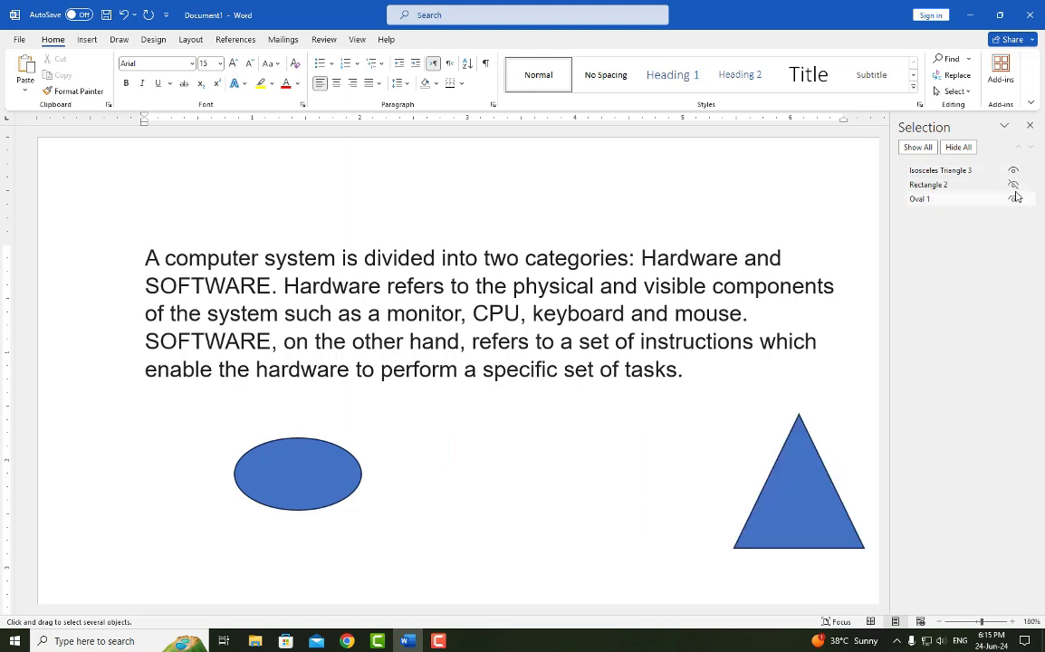
pyautogui.click(1014, 186)
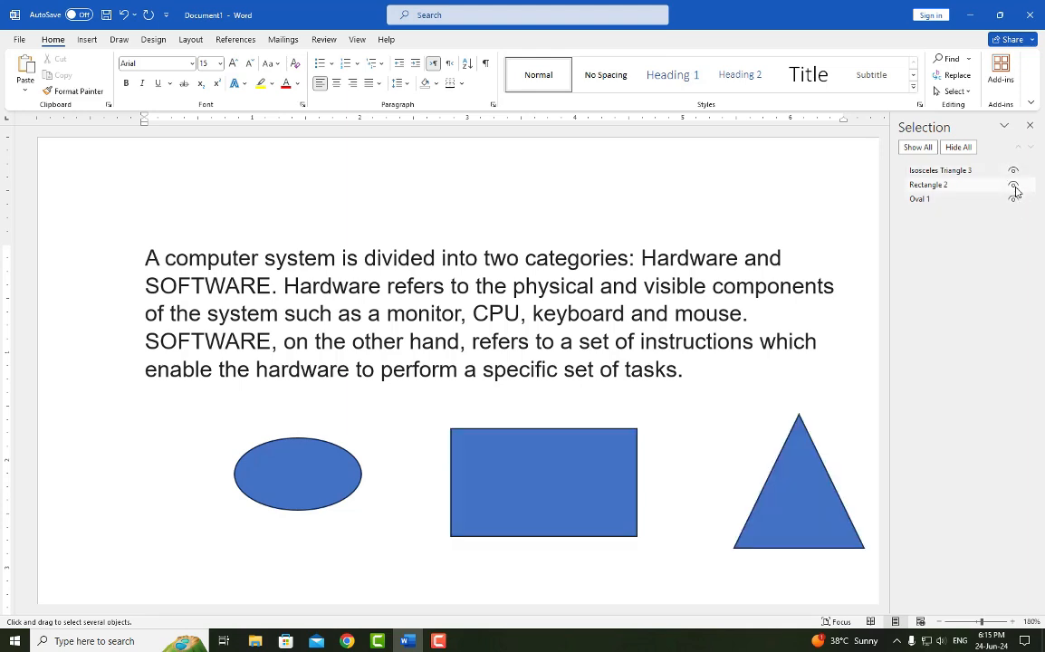
# - Close the Selection pane and turn off Select Objects mode
pyautogui.click(959, 92)
pyautogui.click(961, 96)
pyautogui.click(1030, 125)
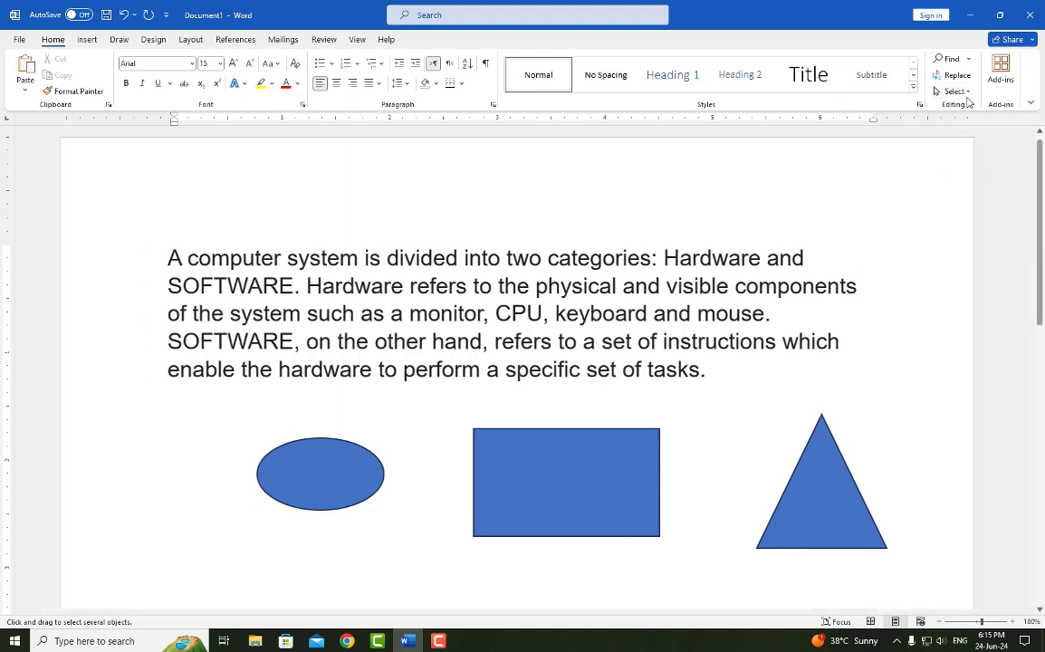
pyautogui.click(957, 92)
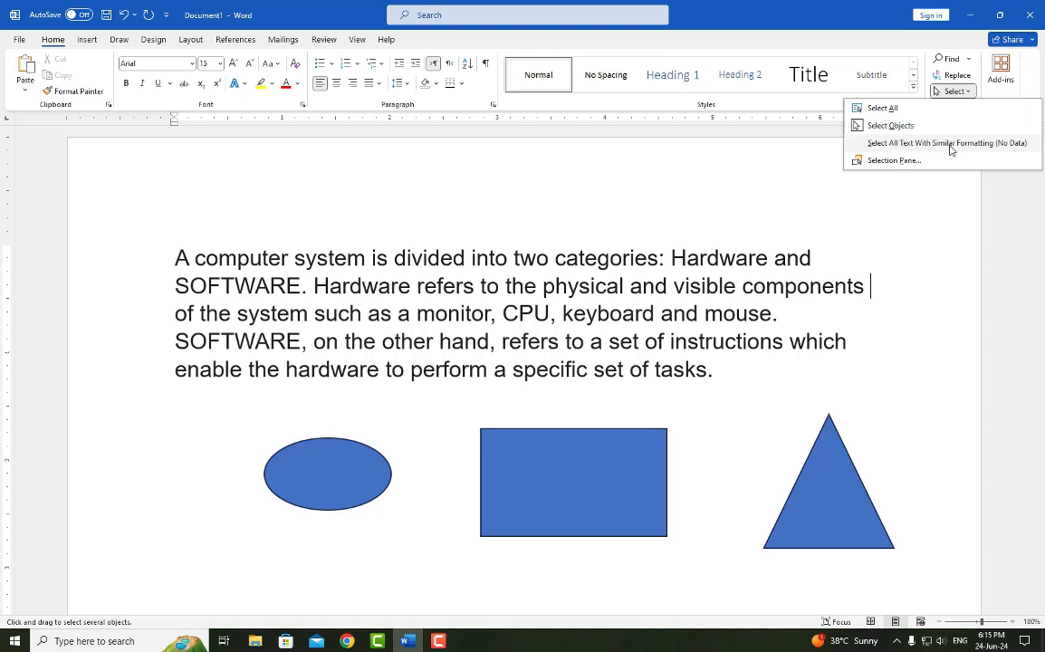
pyautogui.click(955, 91)
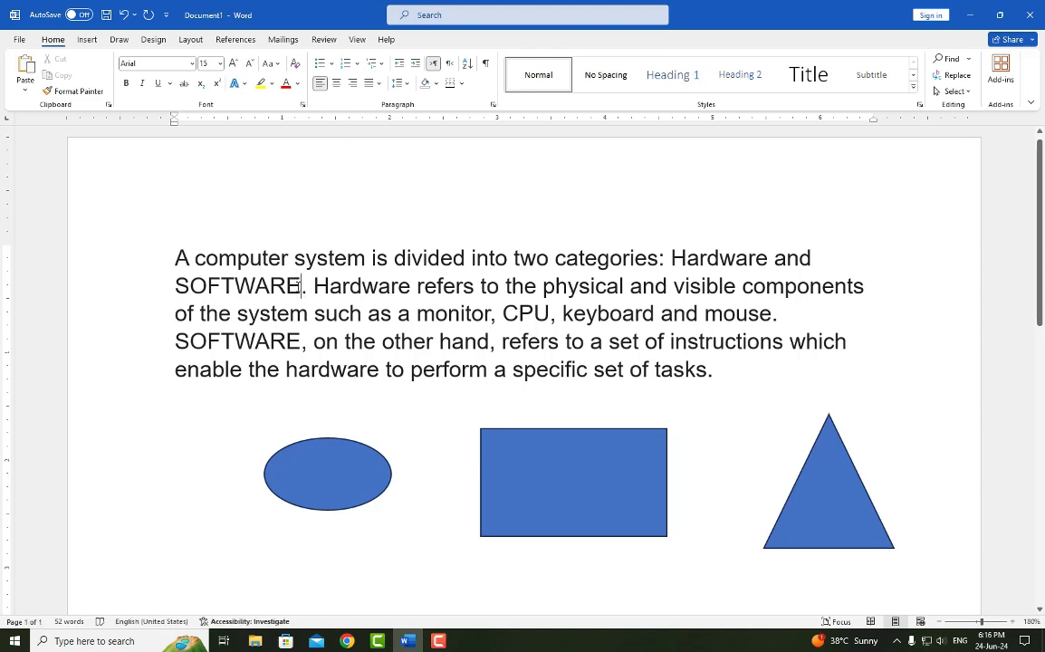
# - Color both occurrences of "SOFTWARE" in the paragraph red
pyautogui.doubleClick(258, 286)
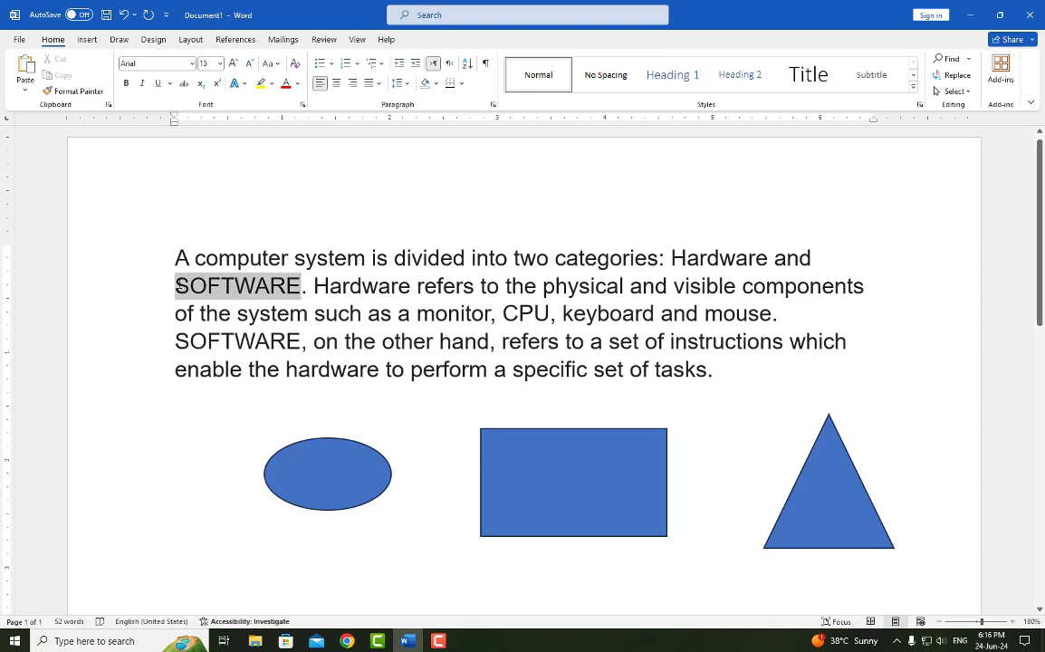
pyautogui.click(297, 83)
pyautogui.click(296, 248)
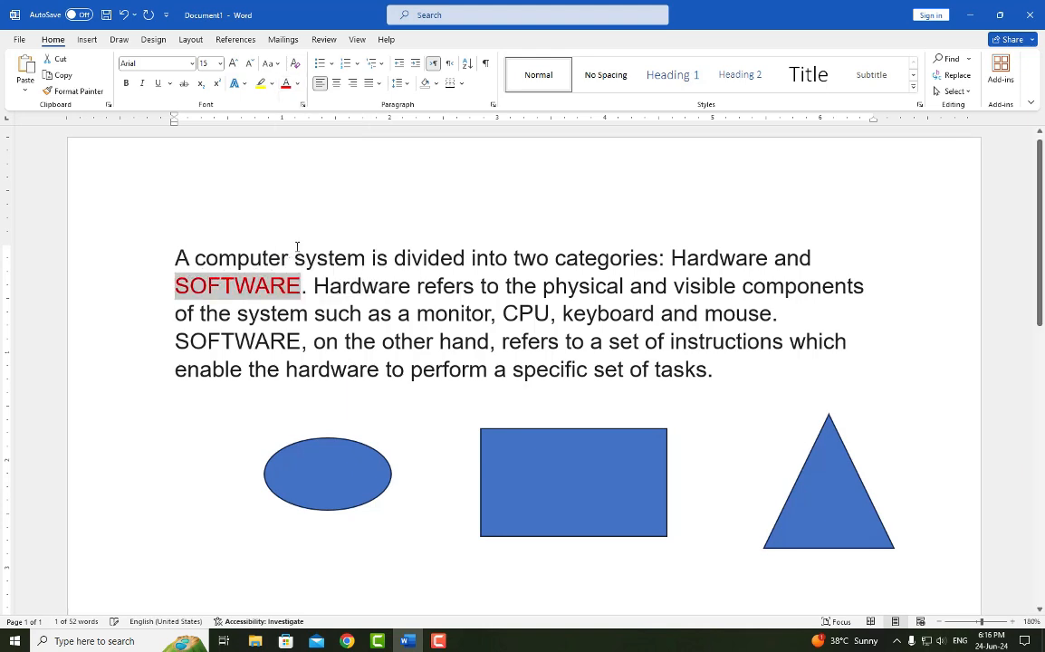
pyautogui.moveTo(301, 342); pyautogui.dragTo(175, 341)
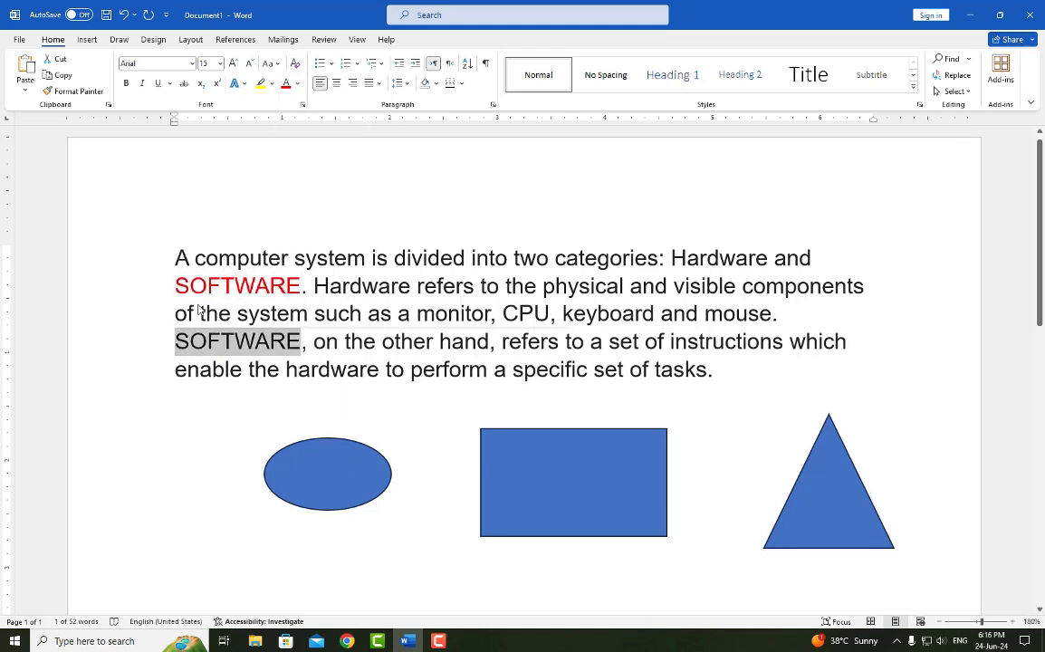
pyautogui.click(286, 84)
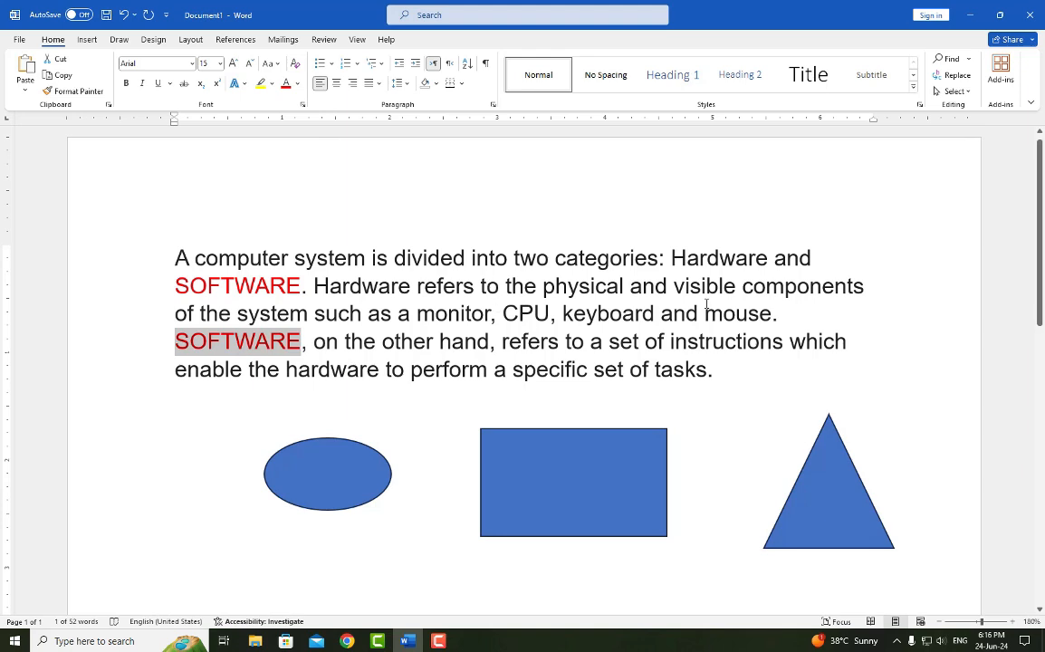
# - Color the word "Hardware" in the paragraph's first line green
pyautogui.moveTo(671, 257); pyautogui.dragTo(768, 259)
pyautogui.click(745, 241)
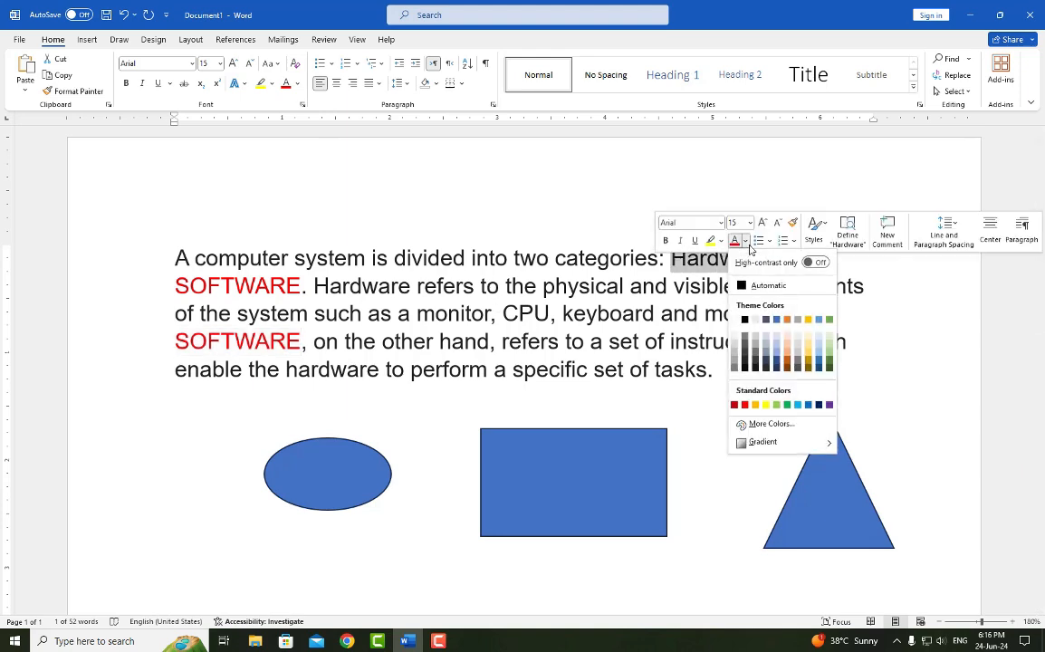
pyautogui.click(782, 404)
pyautogui.click(673, 338)
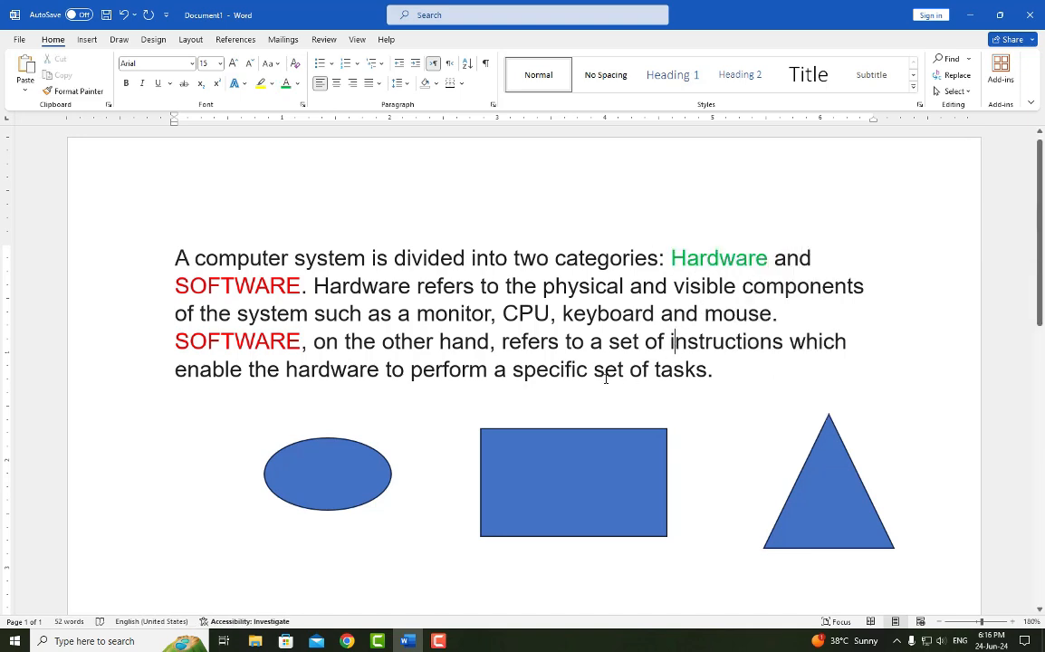
# - Apply the same green font color to "hardware" in the last line and "Hardware" in the second line
pyautogui.moveTo(286, 369); pyautogui.dragTo(378, 369)
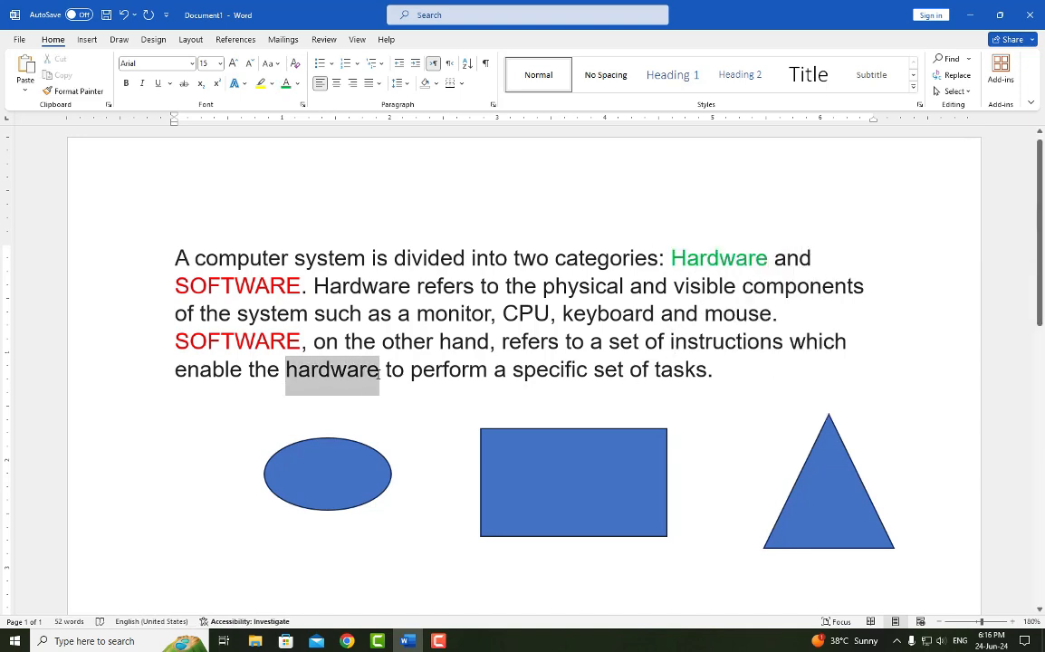
pyautogui.click(461, 354)
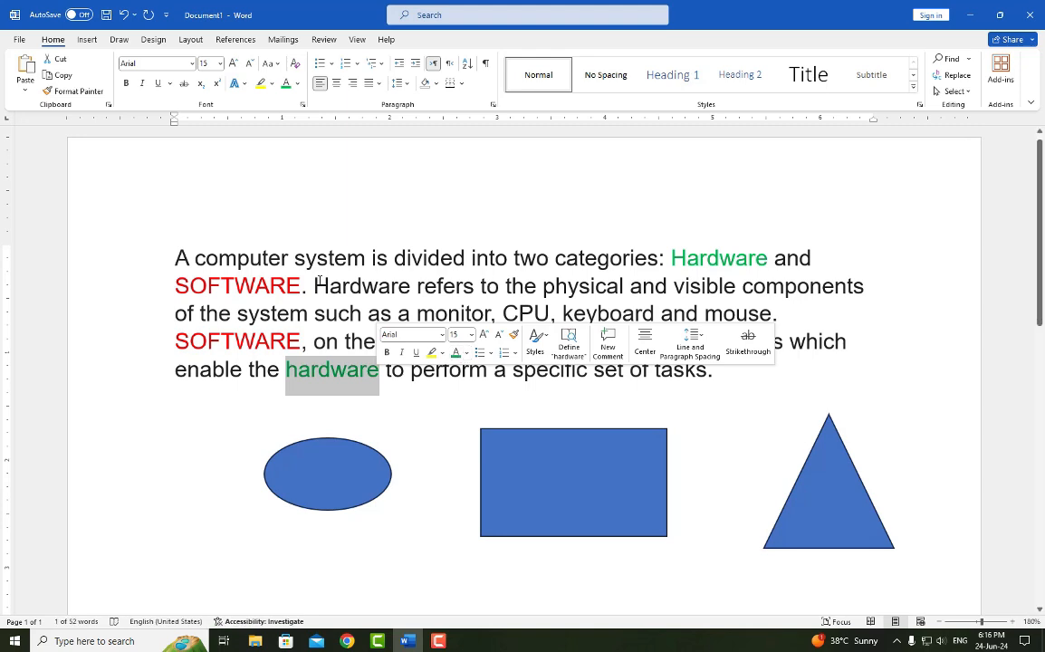
pyautogui.moveTo(315, 286); pyautogui.dragTo(411, 286)
pyautogui.click(487, 268)
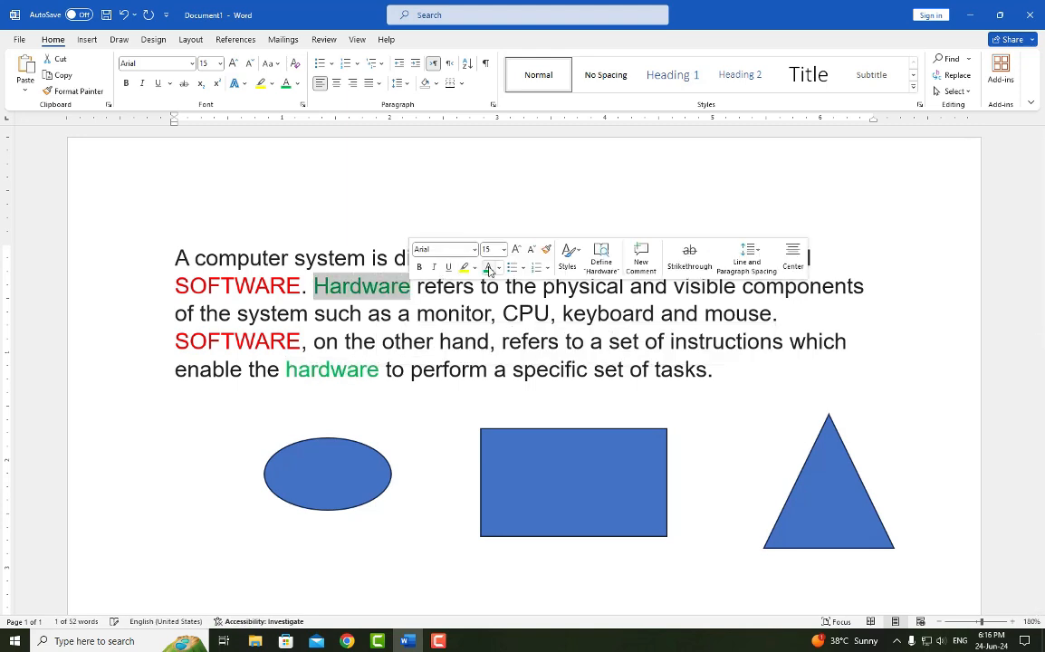
pyautogui.click(591, 342)
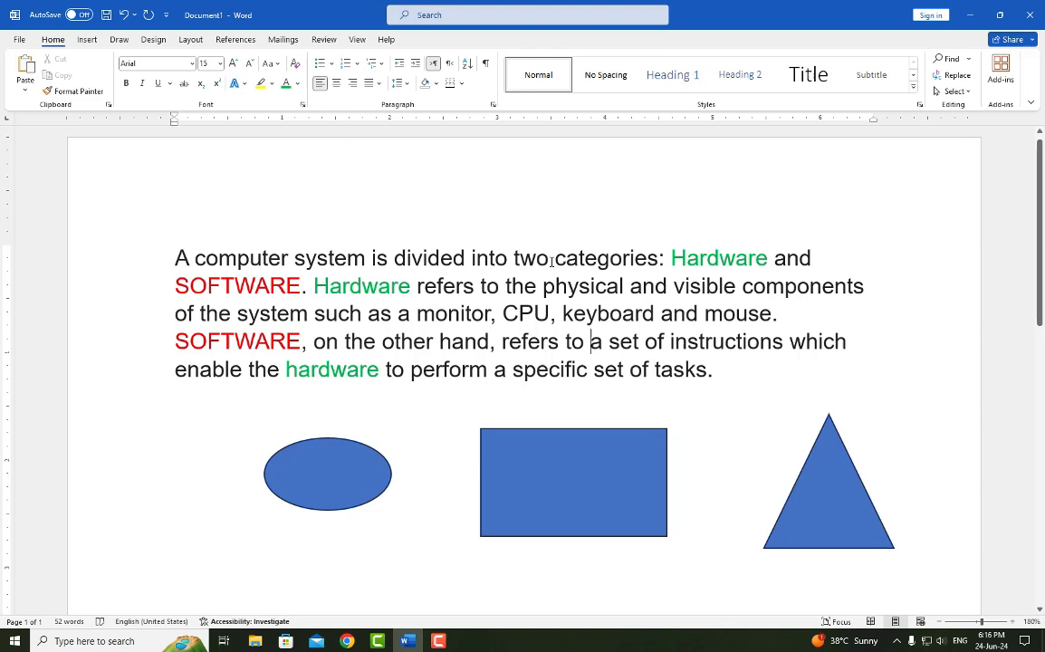